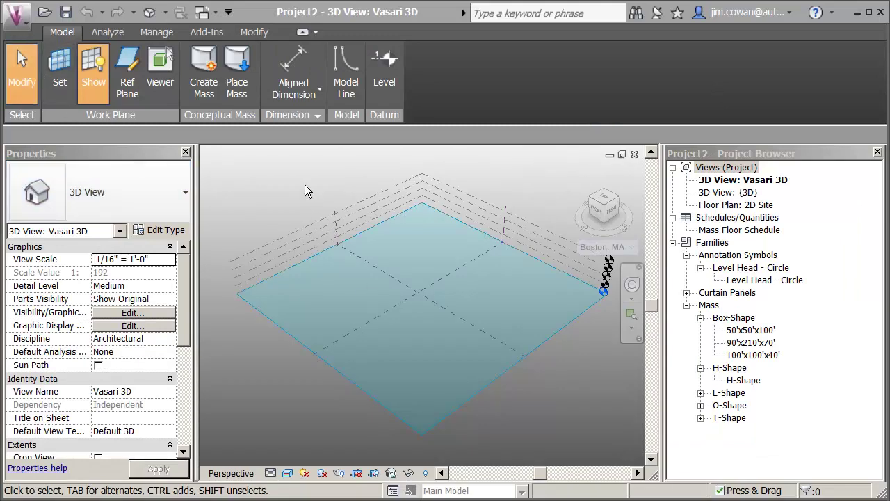
Create a new family from the Mass template
{"action": "left_click", "coordinate": [16, 16]}
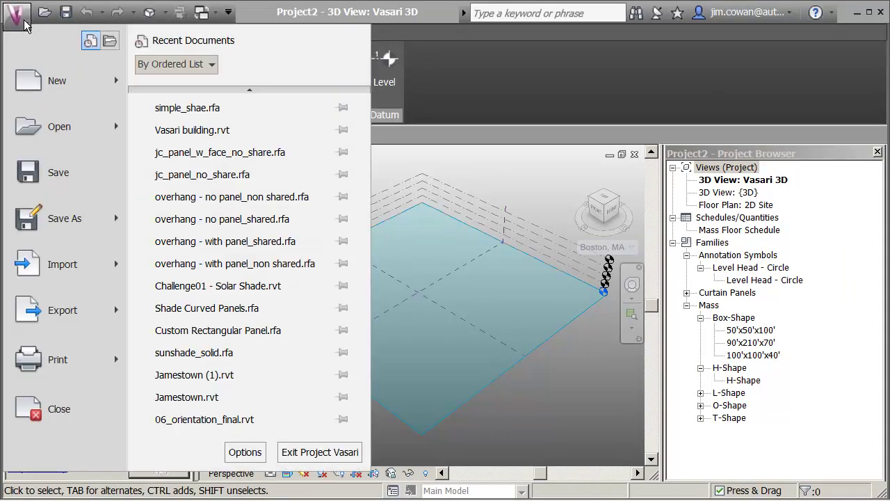
{"action": "mouse_move", "coordinate": [119, 81]}
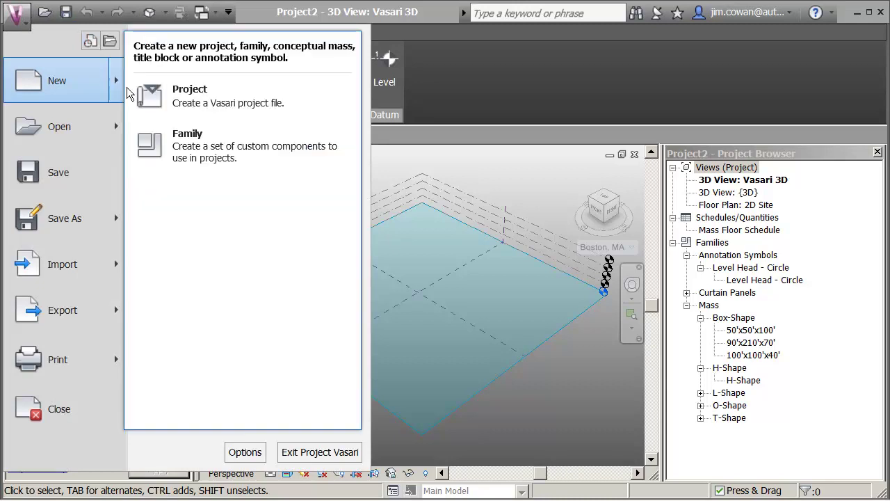
{"action": "left_click", "coordinate": [179, 154]}
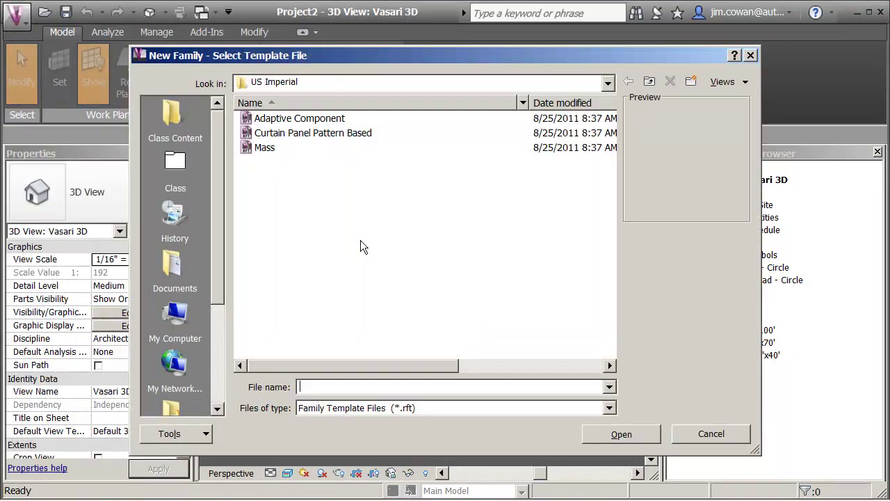
{"action": "left_click", "coordinate": [257, 148]}
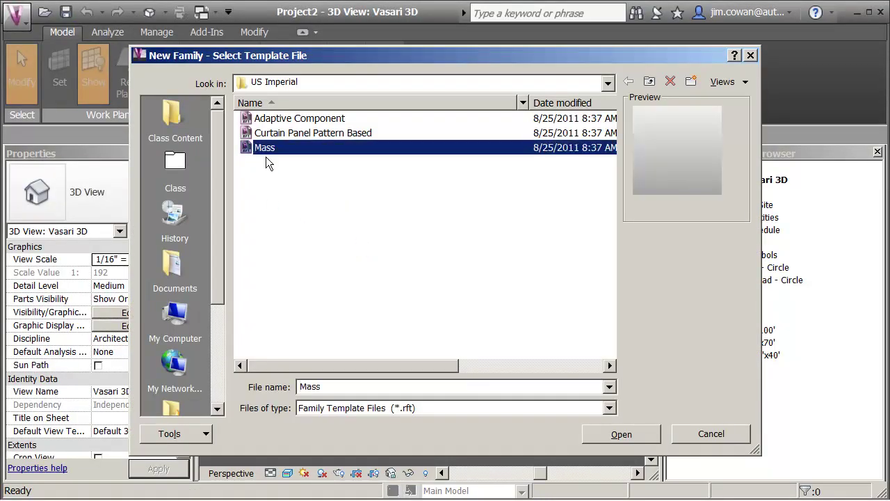
{"action": "left_click", "coordinate": [631, 435]}
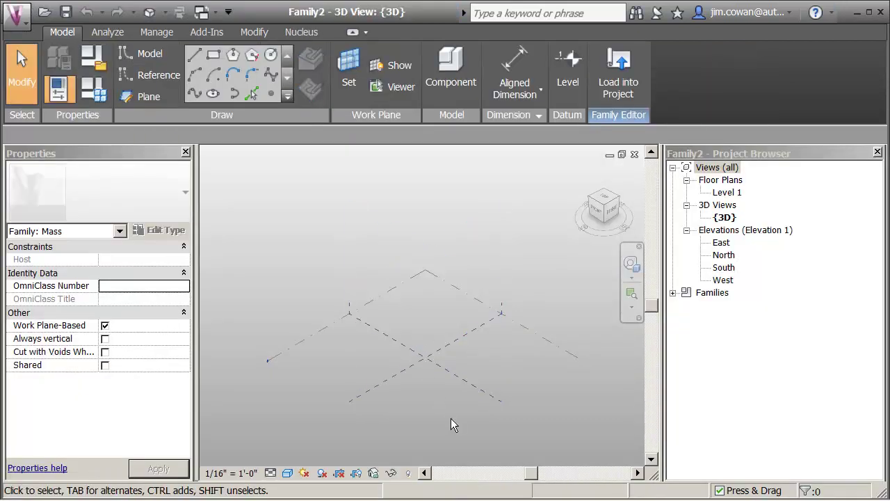
Select the Center (Left/Right) reference plane and view it from the ViewCube's Right face, zoomed in
{"action": "middle_click_drag", "start_coordinate": [449, 402], "coordinate": [464, 379]}
{"action": "scroll", "coordinate": [465, 372], "scroll_direction": "up", "scroll_amount": 1}
{"action": "left_click", "coordinate": [454, 321]}
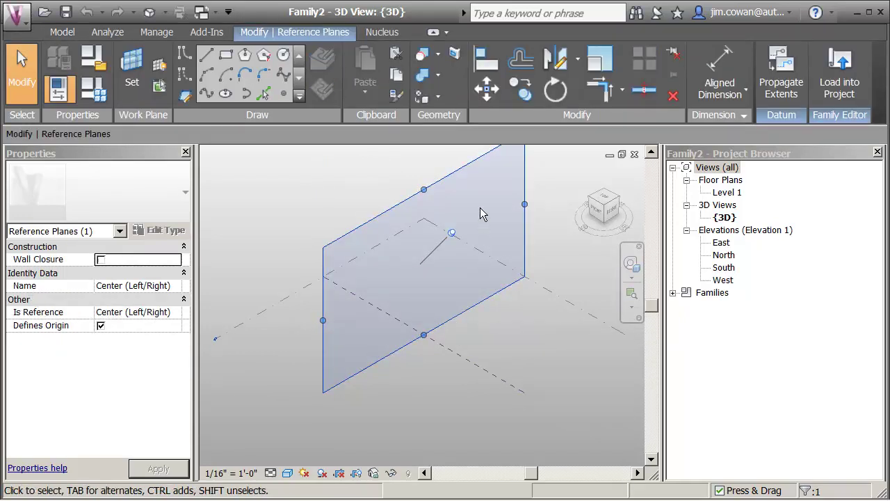
{"action": "left_click", "coordinate": [611, 211]}
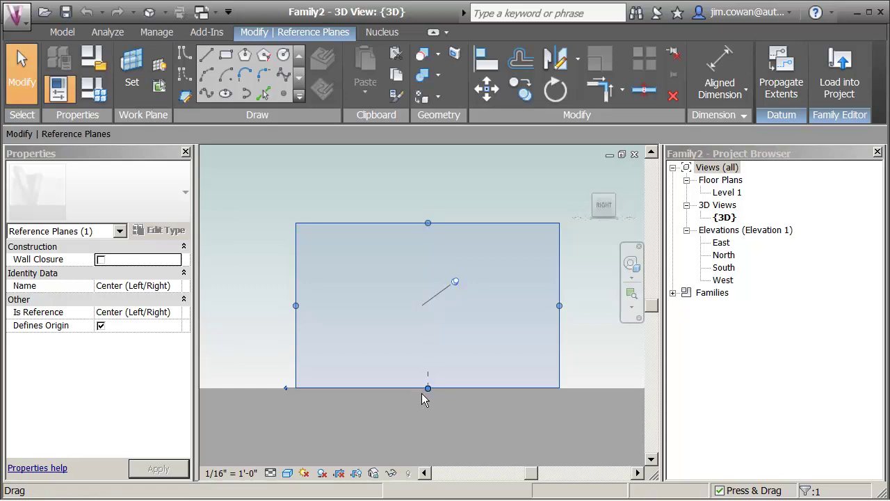
{"action": "scroll", "coordinate": [425, 402], "scroll_direction": "up", "scroll_amount": 4}
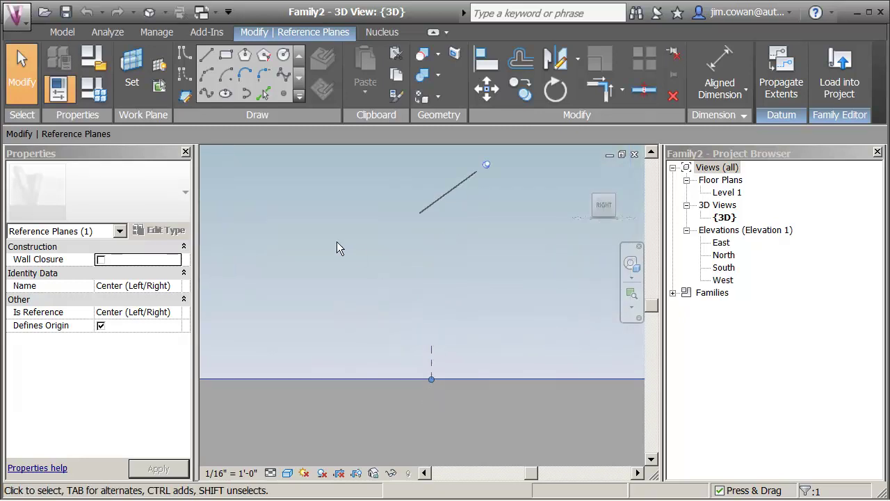
Draw a long, thin model-line rectangle on the Center (Left/Right) reference plane
{"action": "left_click", "coordinate": [226, 55]}
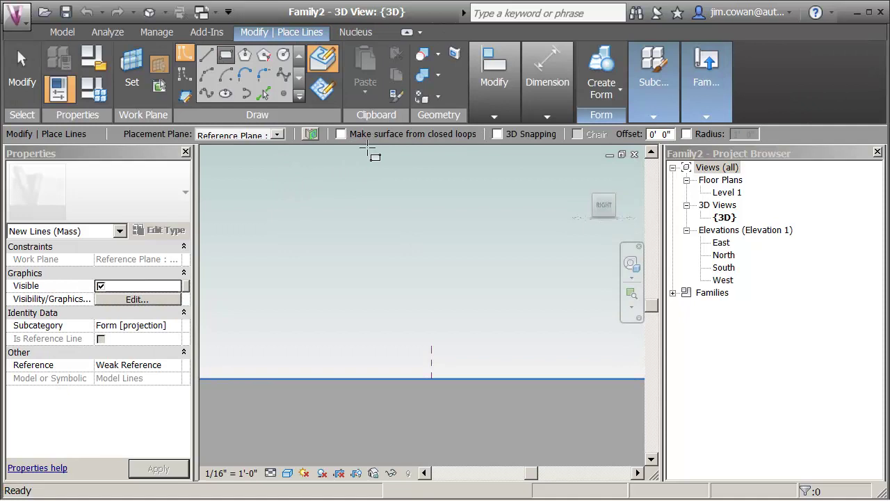
{"action": "left_click", "coordinate": [426, 365]}
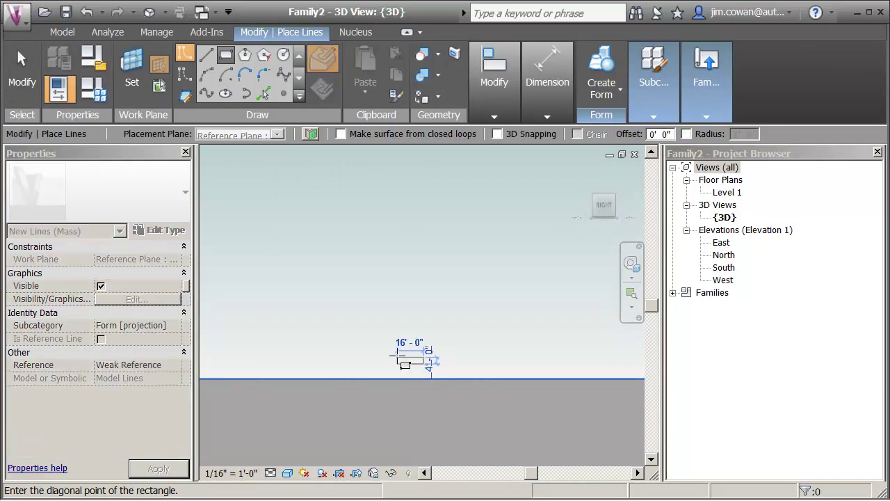
{"action": "left_click", "coordinate": [464, 375]}
{"action": "scroll", "coordinate": [403, 383], "scroll_direction": "up", "scroll_amount": 3}
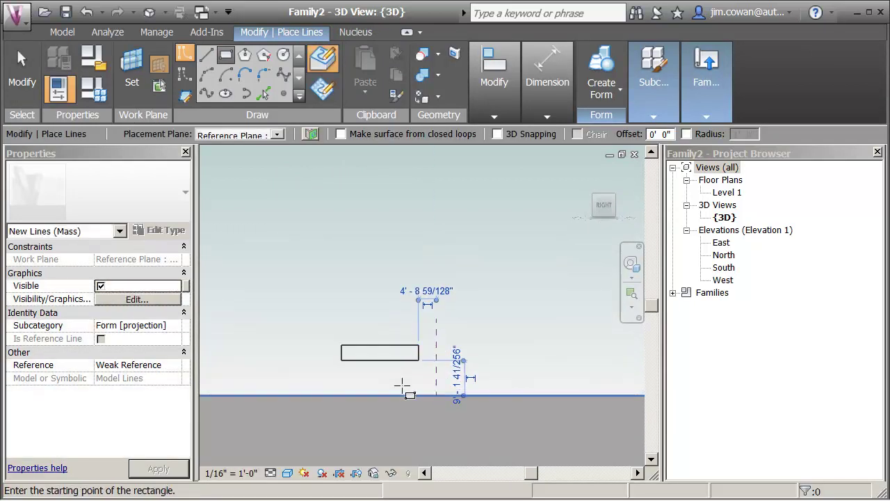
{"action": "middle_click_drag", "start_coordinate": [403, 384], "coordinate": [393, 299]}
{"action": "scroll", "coordinate": [384, 291], "scroll_direction": "up", "scroll_amount": 2}
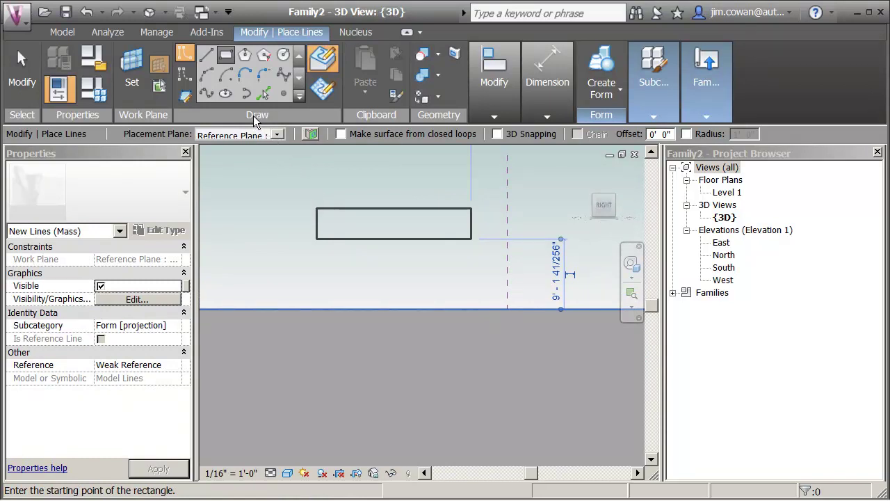
Try a fillet arc on the rectangle's top-left corner, then undo it
{"action": "left_click", "coordinate": [264, 75]}
{"action": "left_click", "coordinate": [342, 208]}
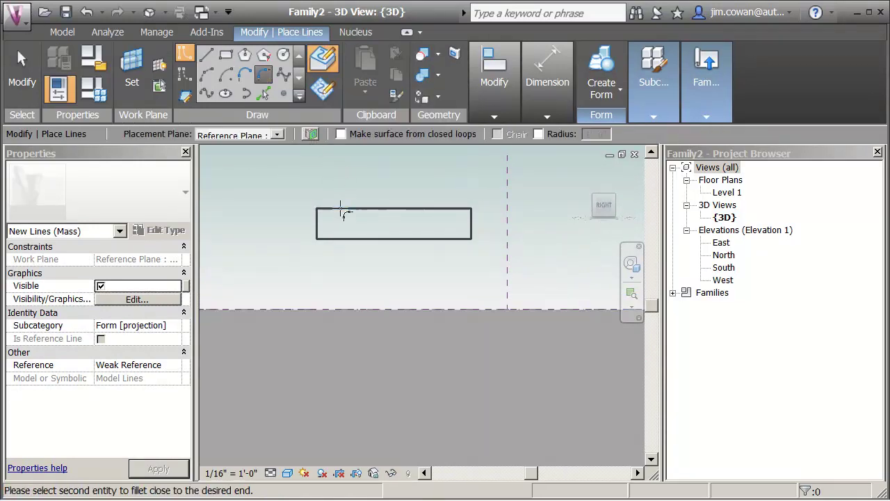
{"action": "left_click", "coordinate": [322, 223]}
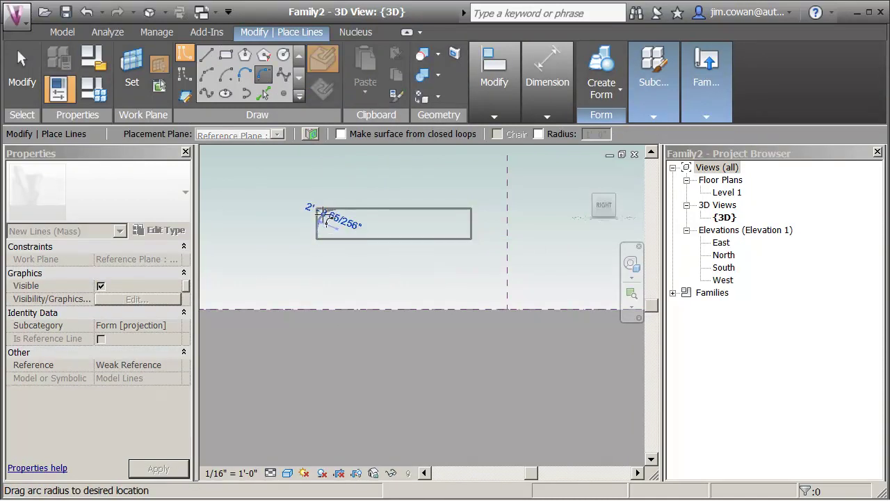
{"action": "left_click", "coordinate": [318, 226]}
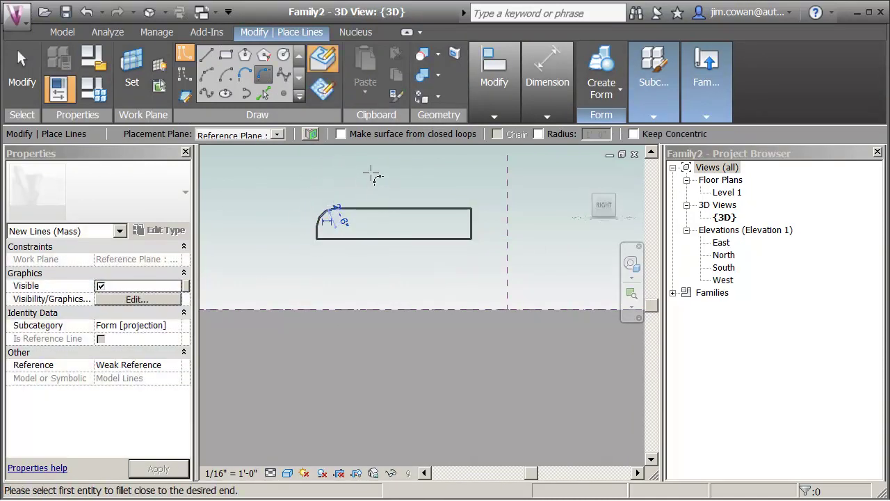
{"action": "key", "text": "ctrl+z"}
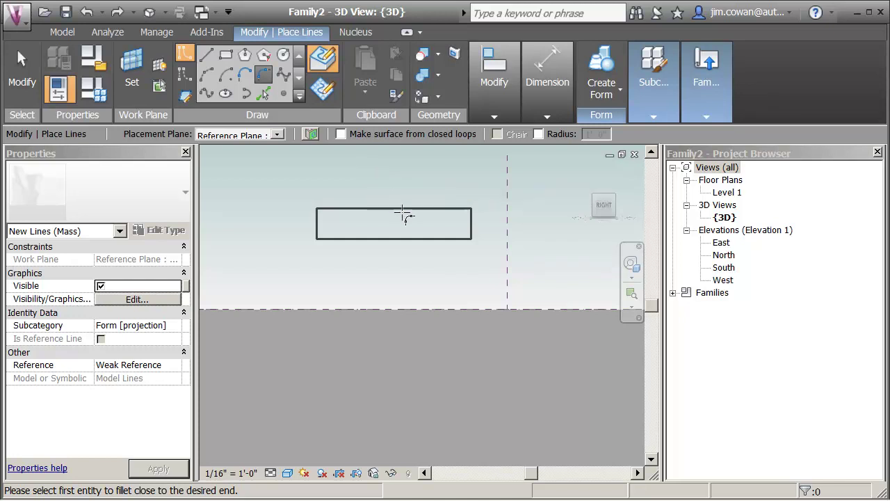
{"action": "middle_click_drag", "start_coordinate": [411, 189], "coordinate": [438, 215]}
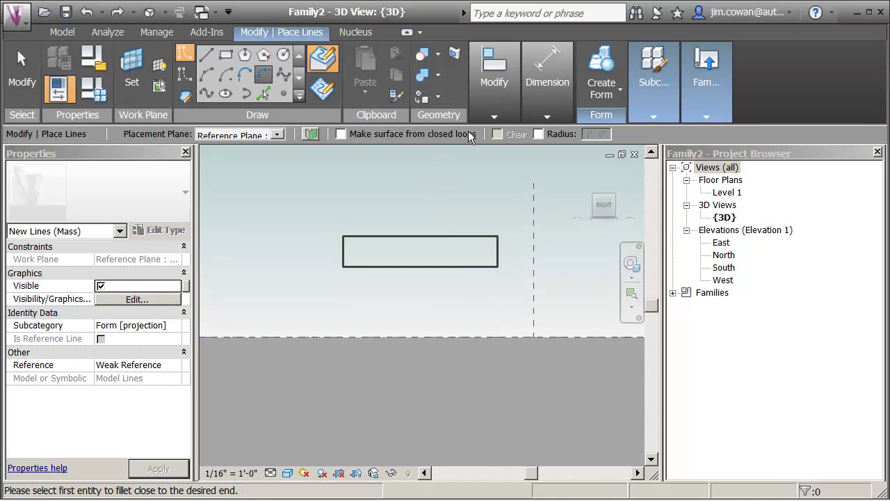
{"action": "mouse_move", "coordinate": [485, 73]}
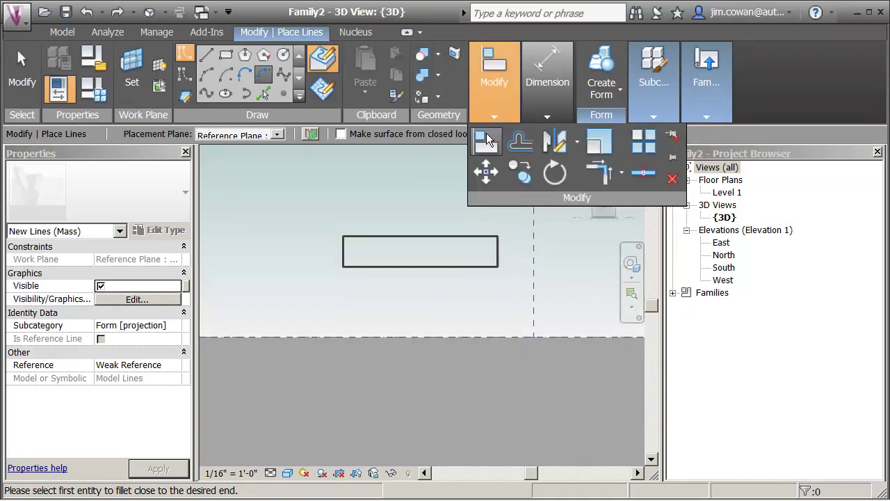
Align the rectangle's right edge to the vertical Center (Front/Back) reference plane
{"action": "left_click", "coordinate": [482, 142]}
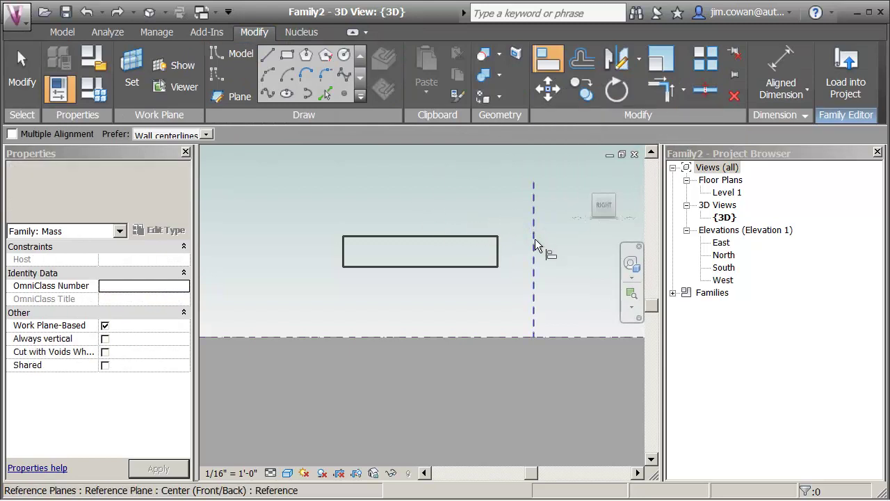
{"action": "left_click", "coordinate": [534, 253]}
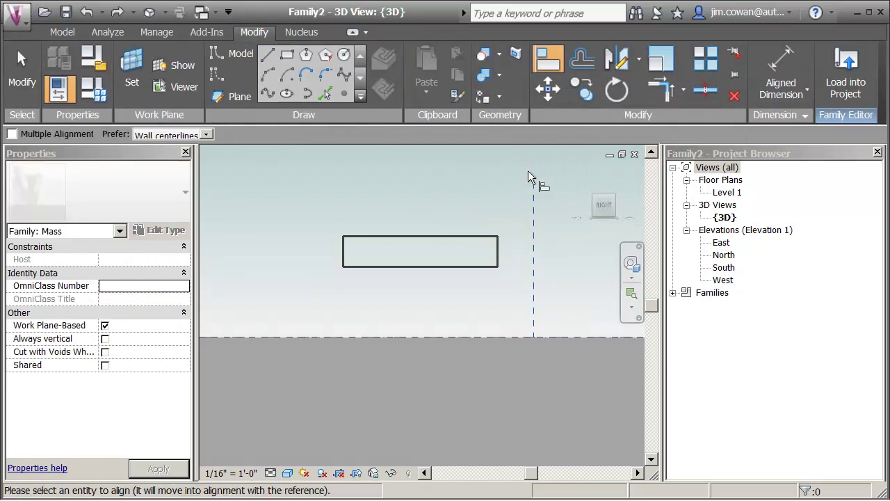
{"action": "left_click", "coordinate": [498, 252]}
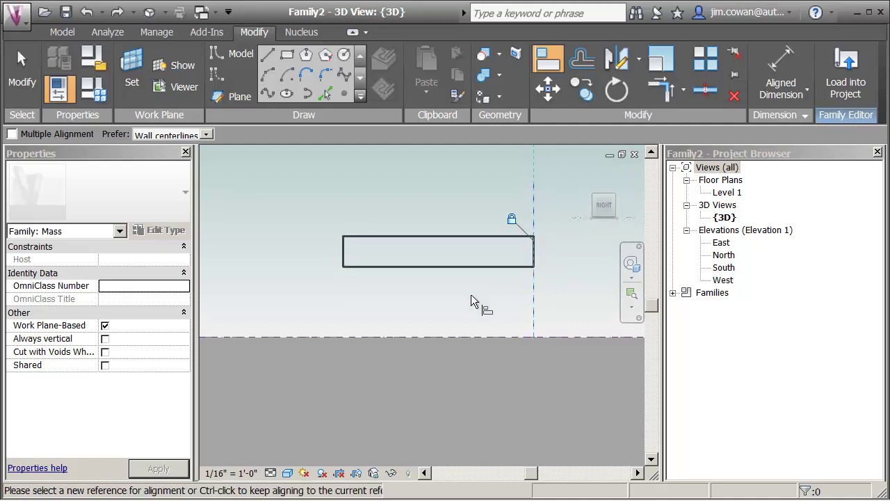
{"action": "left_click", "coordinate": [777, 70]}
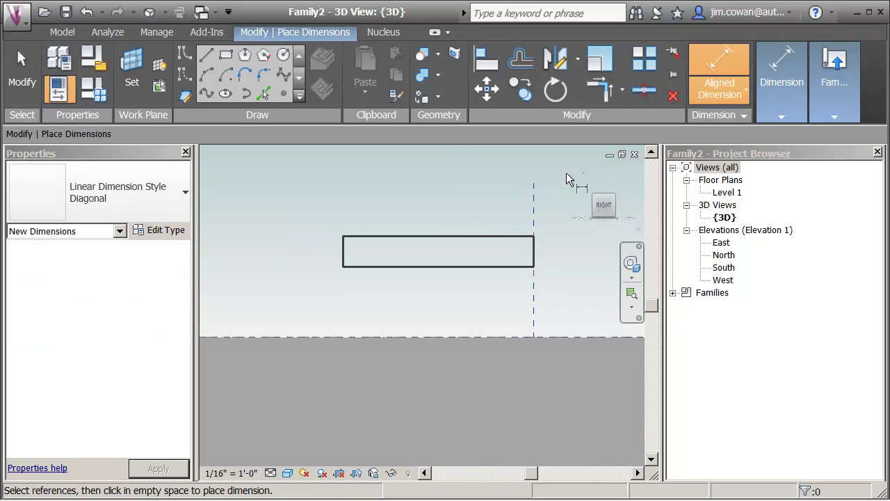
Add aligned dimensions for the rectangle's width, 4' - 0" thickness and 9' - 1 5/32" height above the level
{"action": "left_click", "coordinate": [534, 215]}
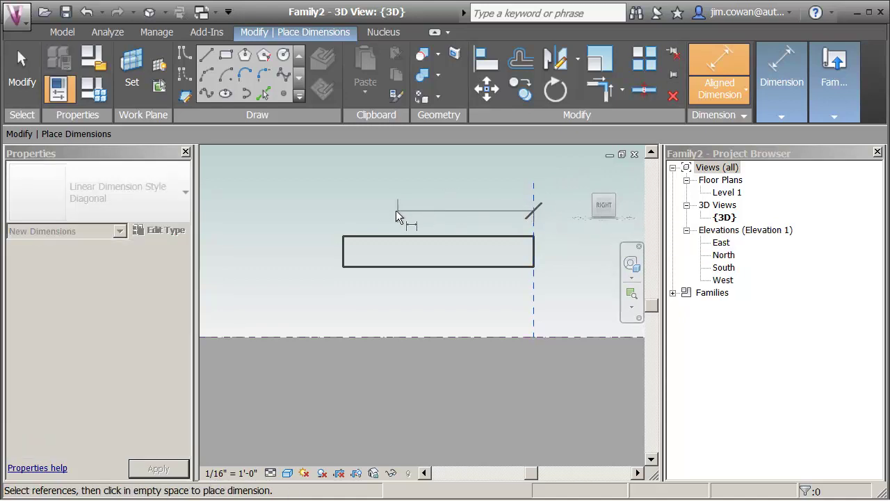
{"action": "left_click", "coordinate": [346, 248]}
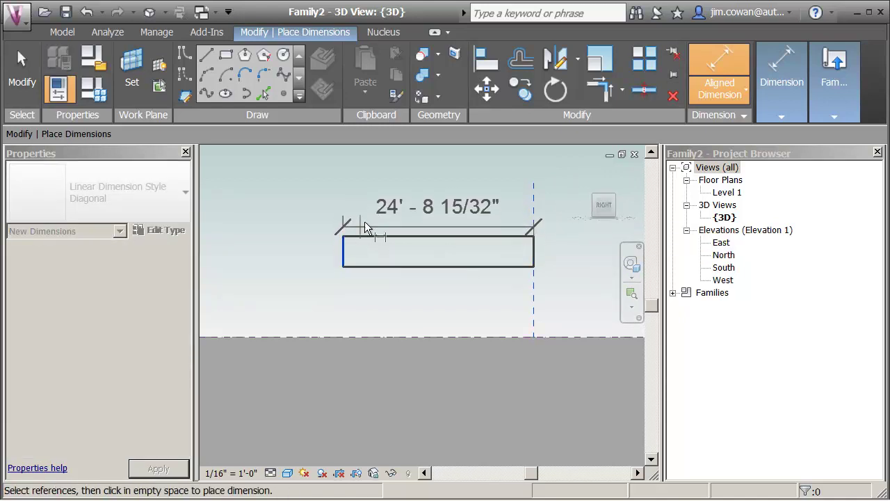
{"action": "left_click", "coordinate": [386, 210]}
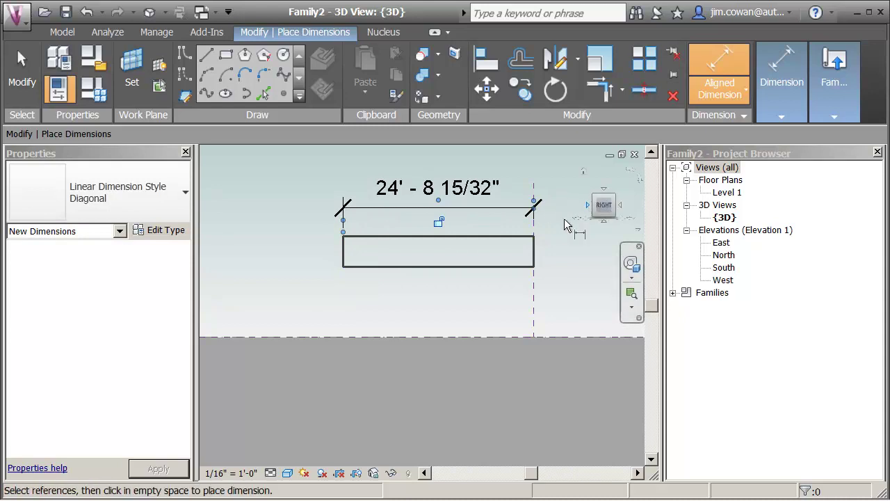
{"action": "left_click", "coordinate": [382, 237]}
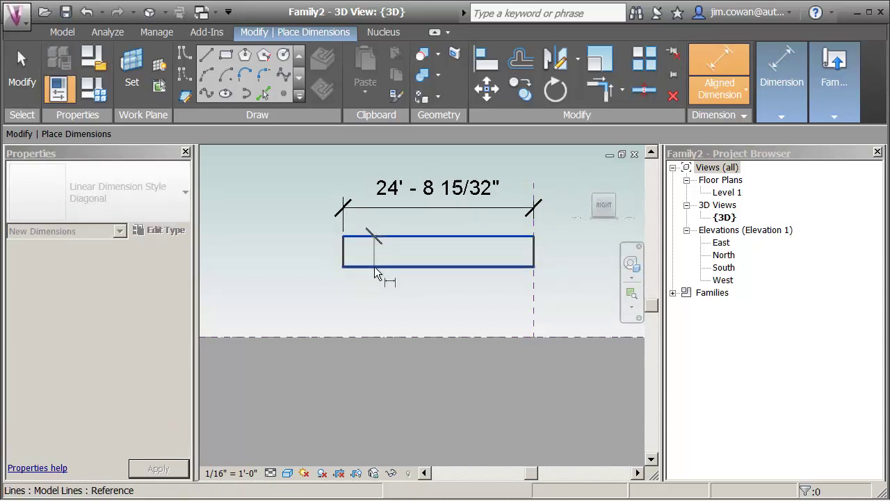
{"action": "left_click", "coordinate": [378, 266]}
{"action": "left_click", "coordinate": [323, 261]}
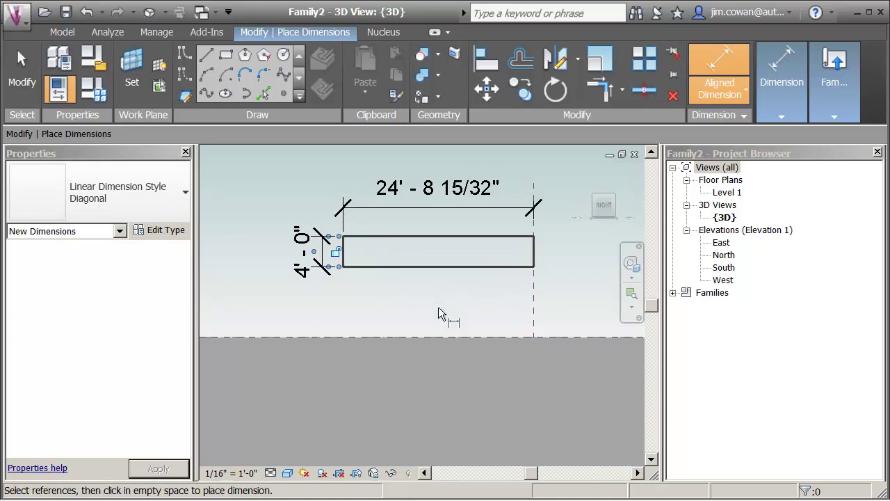
{"action": "left_click", "coordinate": [445, 340]}
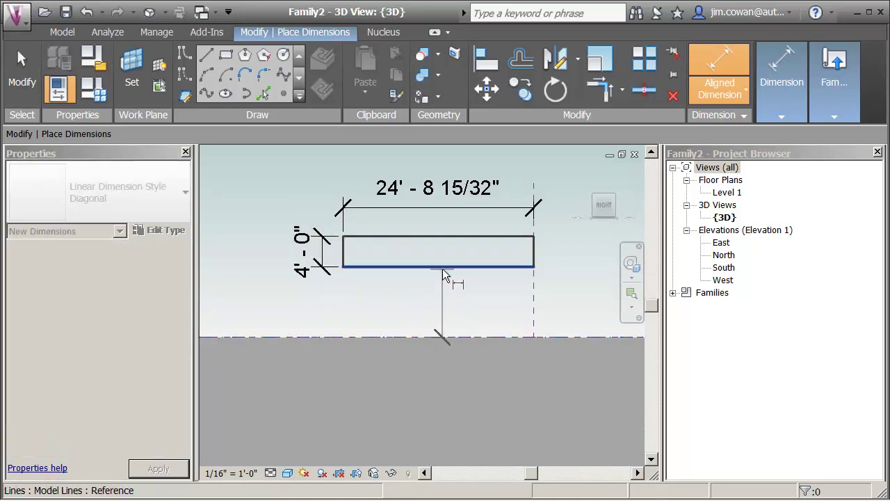
{"action": "left_click", "coordinate": [440, 266]}
{"action": "left_click", "coordinate": [431, 258]}
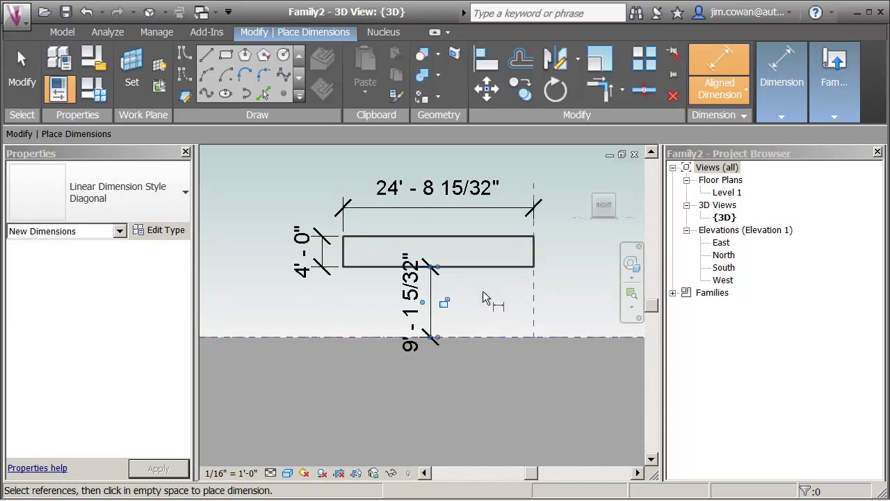
{"action": "key", "text": "Escape"}
{"action": "key", "text": "Escape"}
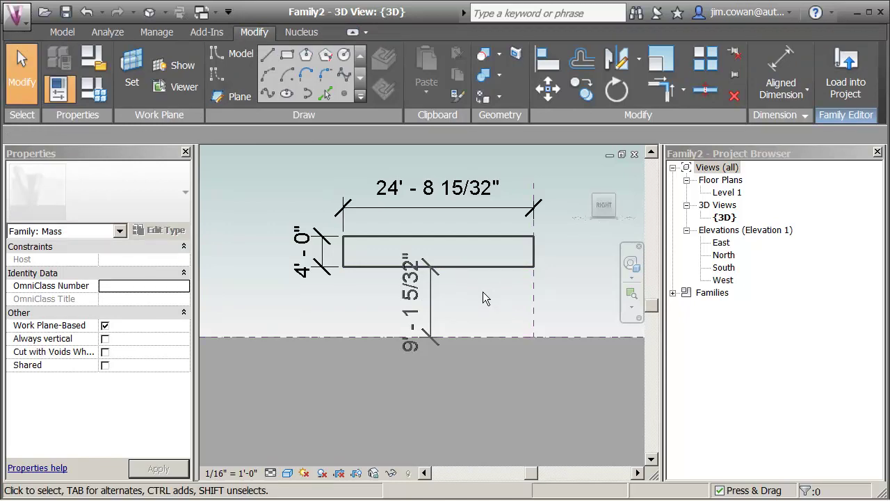
Label the 24' - 8 15/32" dimension with a new parameter named depth
{"action": "left_click", "coordinate": [489, 213]}
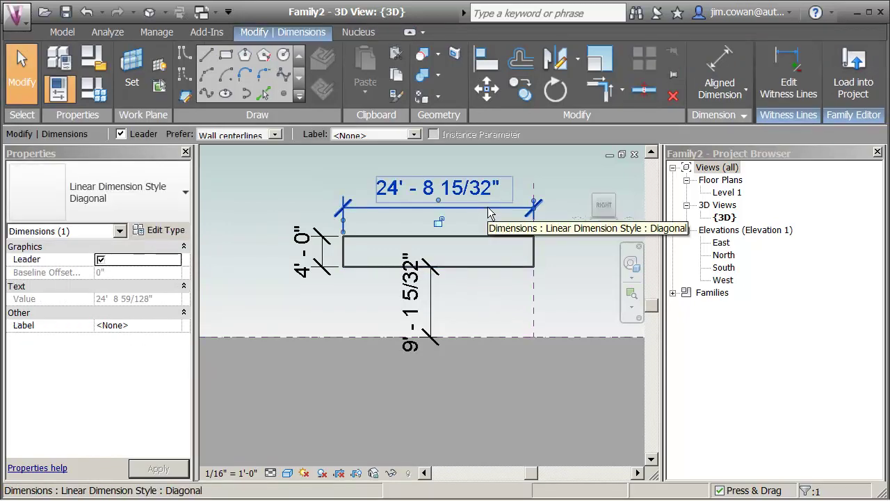
{"action": "left_click", "coordinate": [414, 135]}
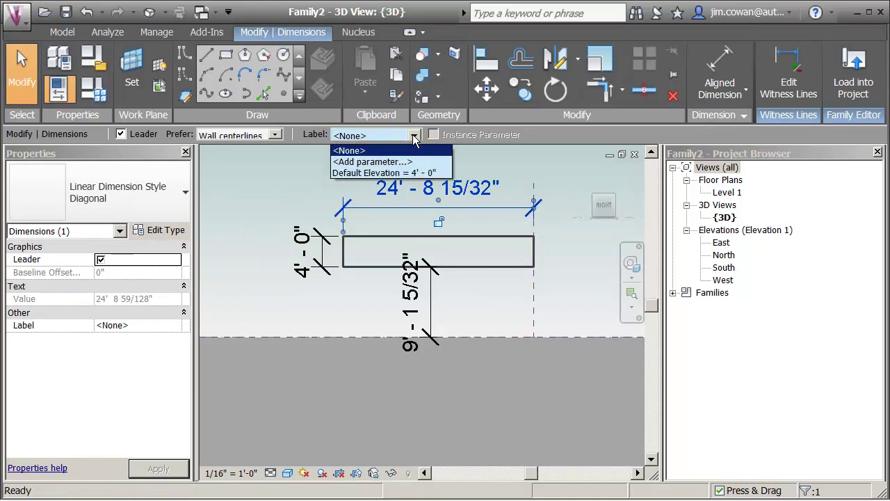
{"action": "left_click", "coordinate": [386, 163]}
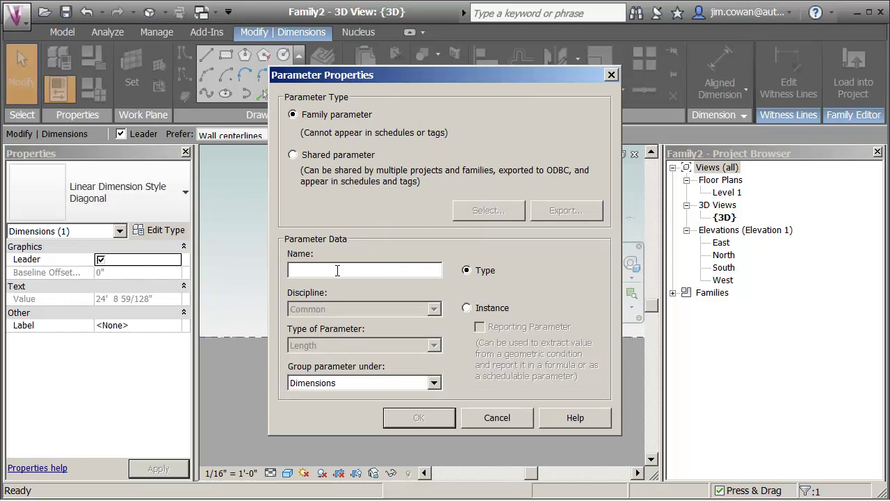
{"action": "type", "text": "depth"}
{"action": "left_click", "coordinate": [413, 417]}
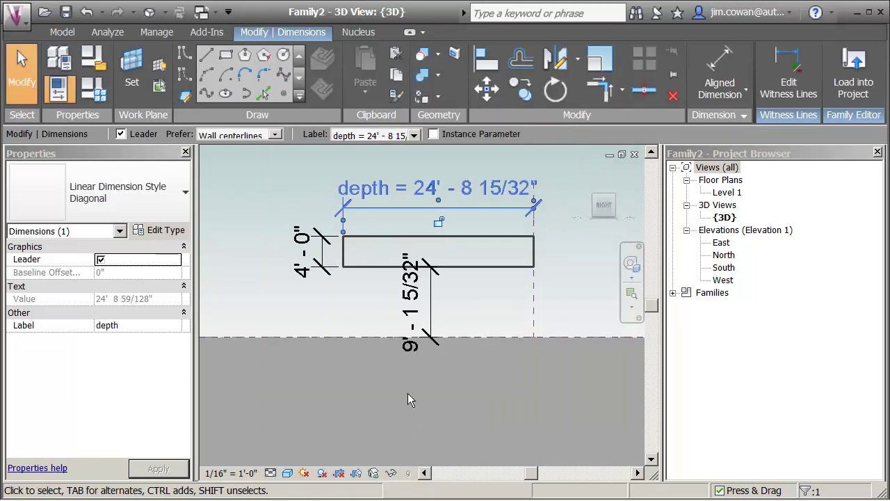
Label the 4' - 0" dimension with a new parameter named thickness
{"action": "left_click", "coordinate": [324, 271]}
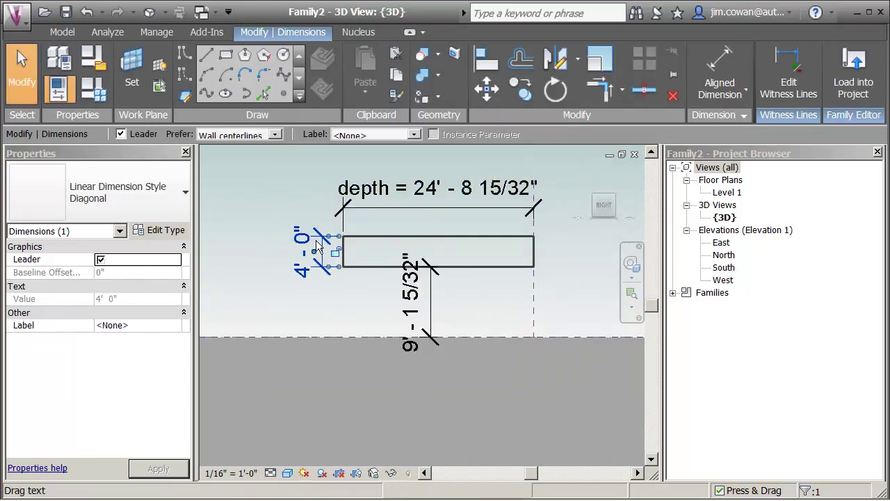
{"action": "left_click", "coordinate": [413, 136]}
{"action": "left_click", "coordinate": [370, 162]}
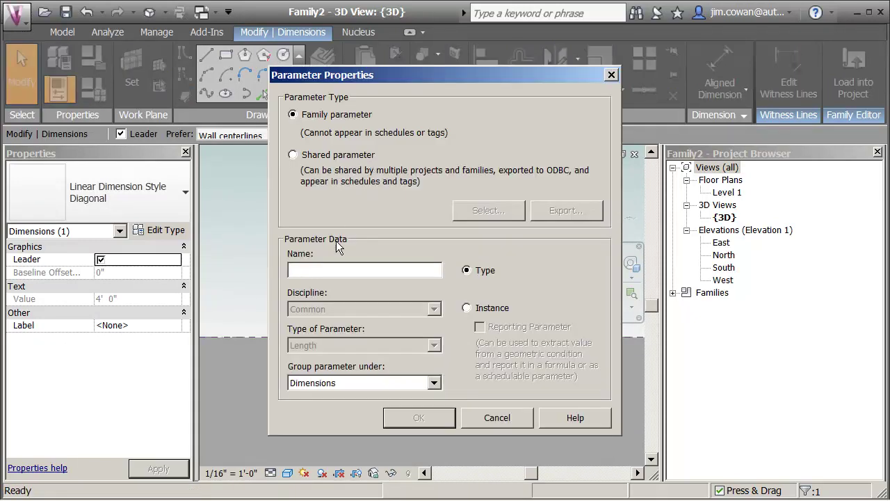
{"action": "type", "text": "thickness"}
{"action": "left_click", "coordinate": [416, 417]}
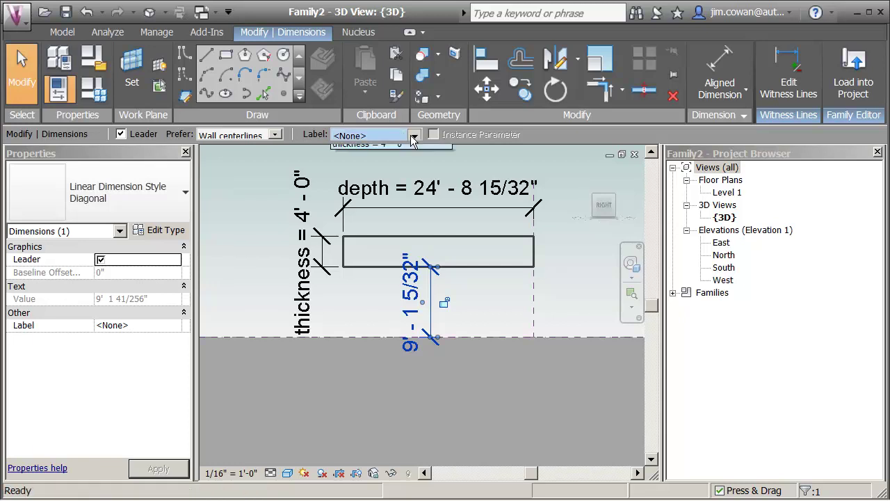
Label the 9' - 1 5/32" dimension with a new parameter named height
{"action": "left_click", "coordinate": [407, 137]}
{"action": "left_click", "coordinate": [382, 157]}
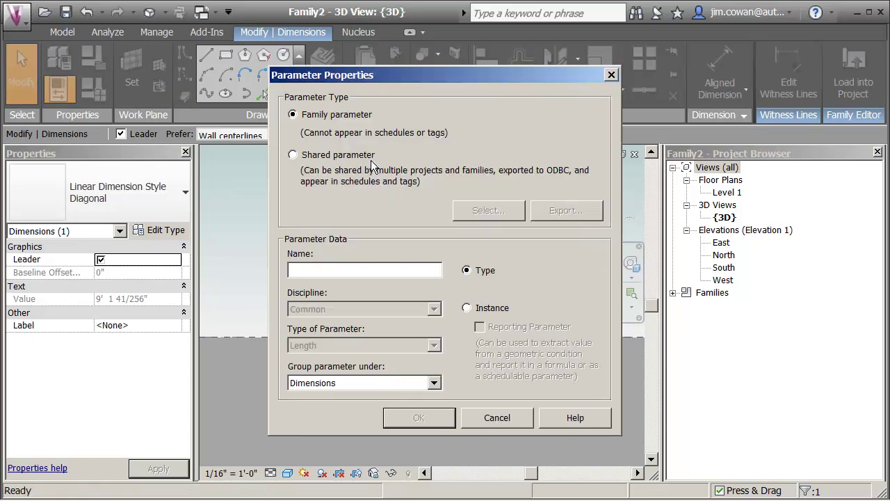
{"action": "type", "text": "height"}
{"action": "left_click", "coordinate": [419, 418]}
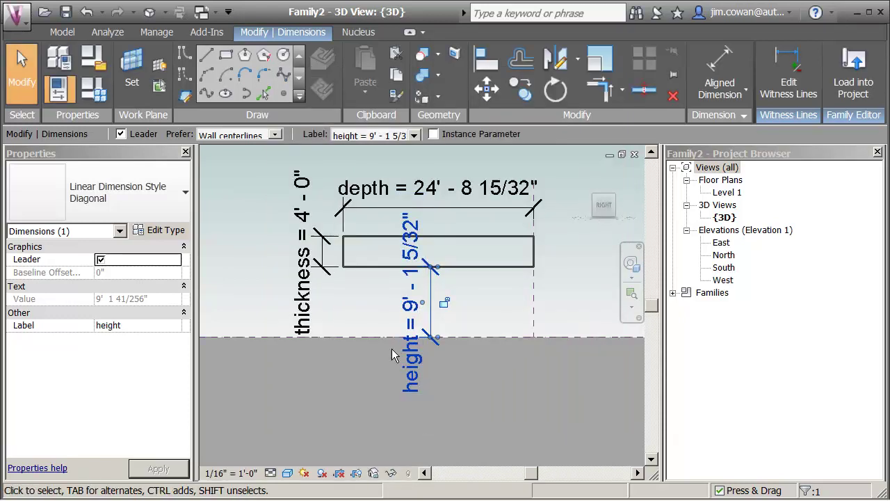
{"action": "mouse_move", "coordinate": [389, 329]}
{"action": "middle_mouse_down"}
{"action": "mouse_move", "coordinate": [387, 322]}
{"action": "mouse_move", "coordinate": [387, 338]}
{"action": "middle_mouse_up"}
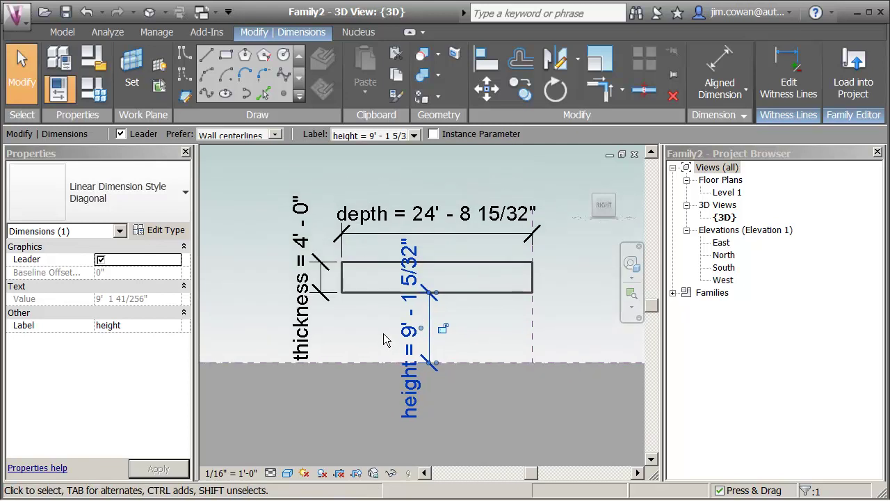
{"action": "left_click", "coordinate": [381, 332]}
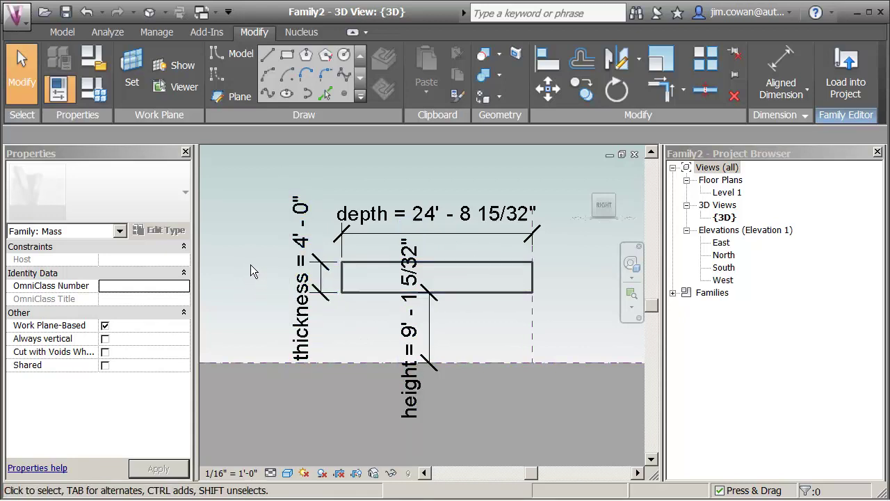
In Family Types, enter thickness 6, height 12 and depth 6, applying each value
{"action": "left_click", "coordinate": [97, 93]}
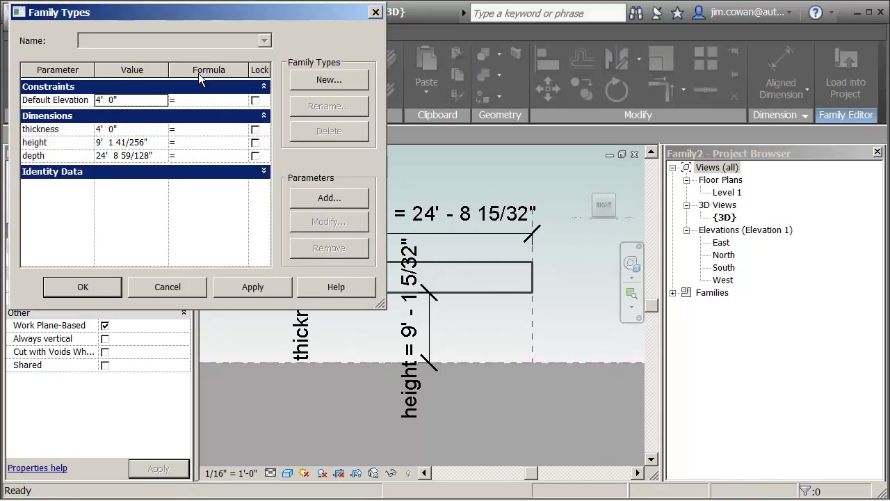
{"action": "left_click", "coordinate": [128, 130]}
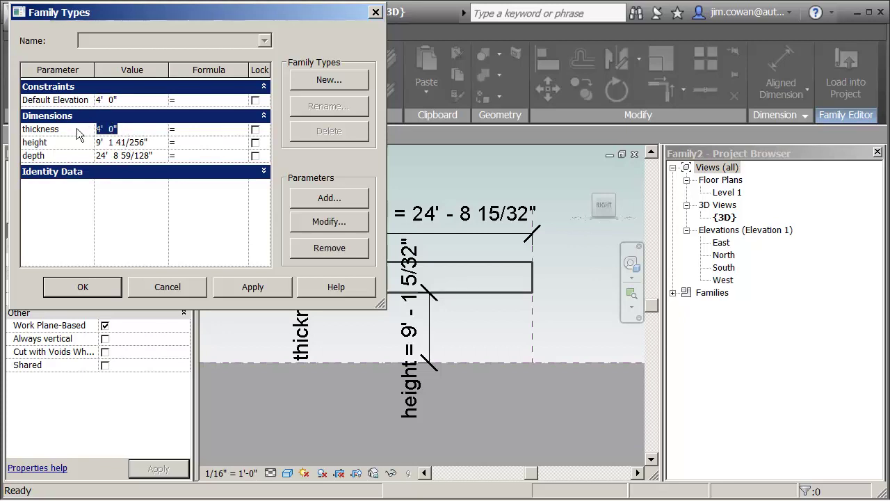
{"action": "type", "text": "6"}
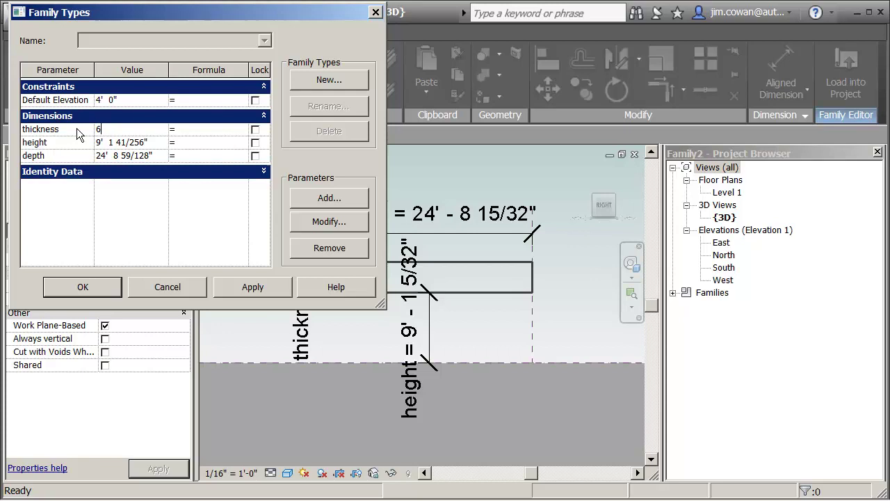
{"action": "left_click", "coordinate": [272, 288]}
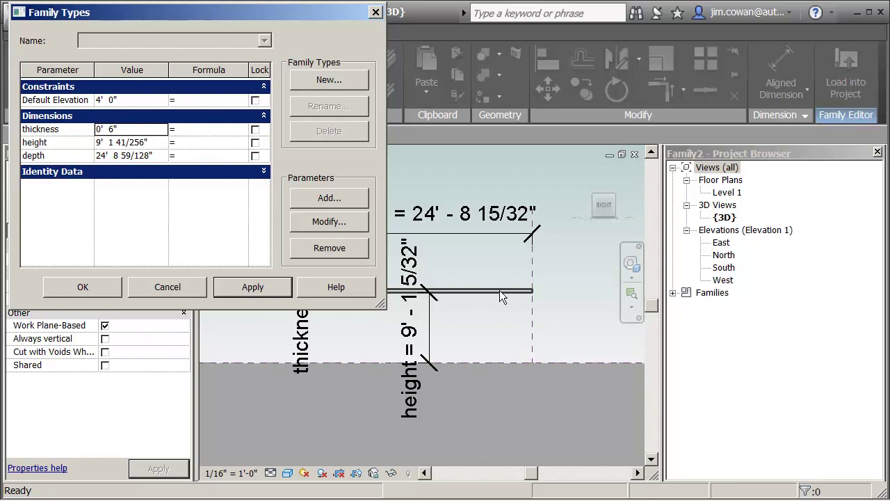
{"action": "left_click", "coordinate": [156, 143]}
{"action": "left_click_drag", "start_coordinate": [152, 145], "coordinate": [69, 145]}
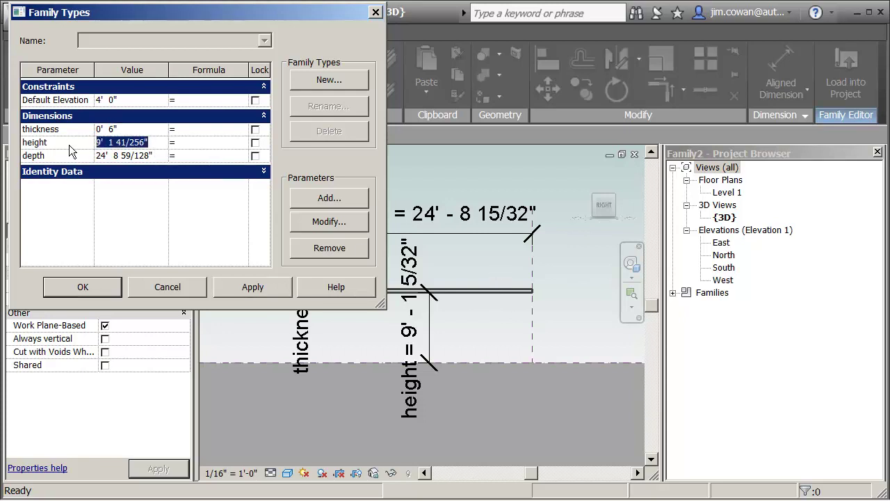
{"action": "type", "text": "12"}
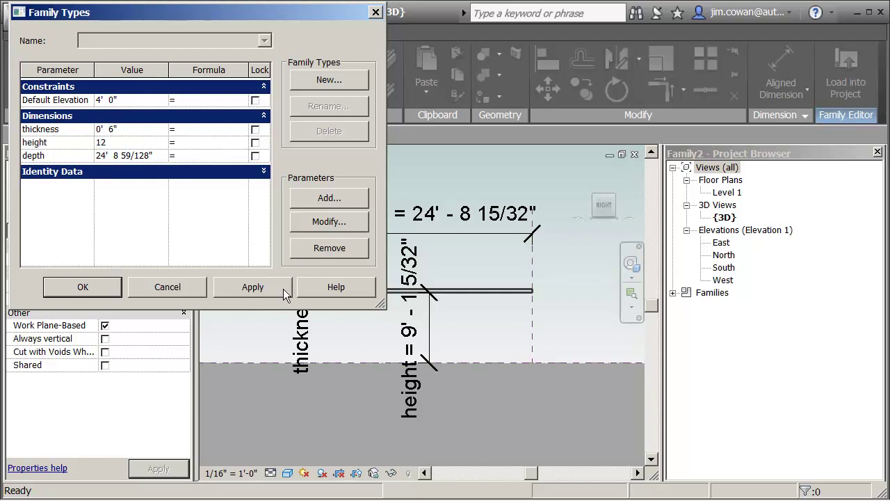
{"action": "left_click", "coordinate": [281, 289]}
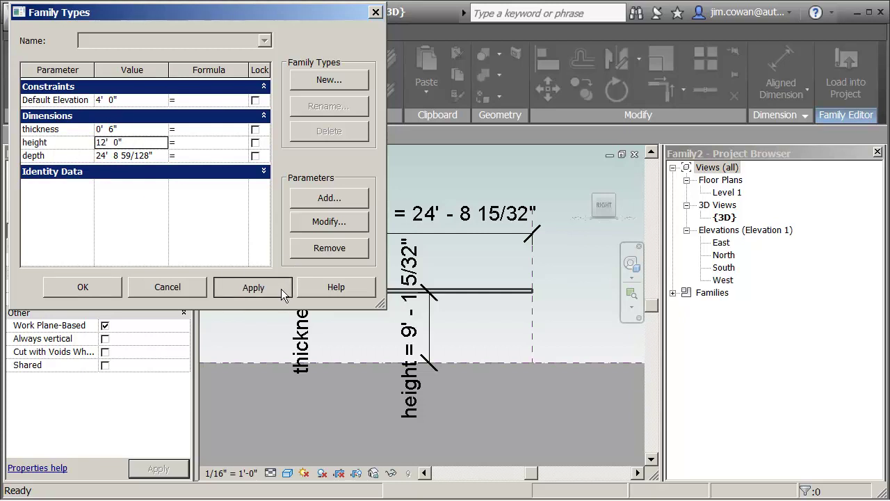
{"action": "left_click", "coordinate": [161, 155]}
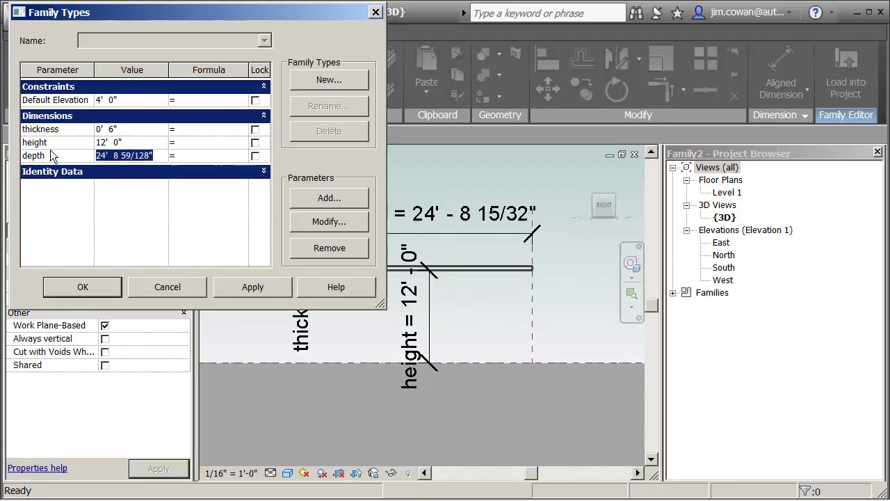
{"action": "type", "text": "6"}
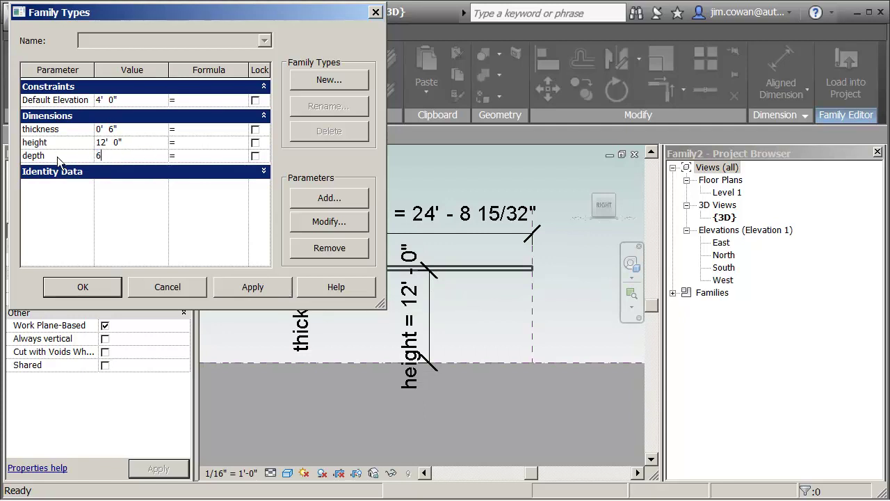
{"action": "left_click", "coordinate": [275, 287]}
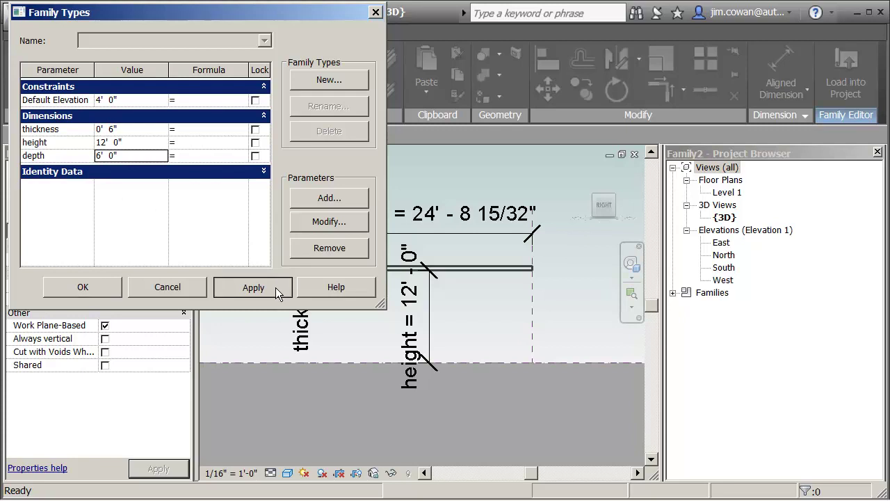
{"action": "left_click", "coordinate": [276, 287]}
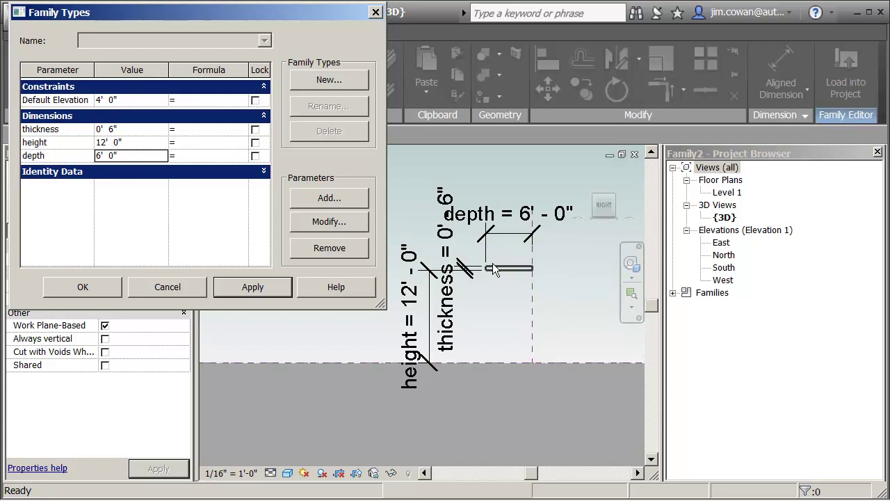
Close Family Types, return to the Home view zoomed on the reference planes, and select the short model line
{"action": "left_click", "coordinate": [83, 287]}
{"action": "middle_click_drag", "start_coordinate": [359, 243], "coordinate": [299, 263]}
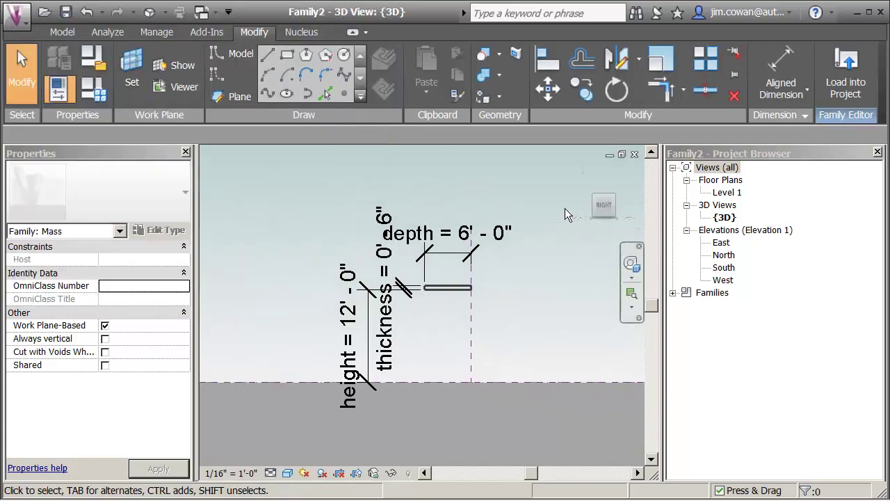
{"action": "left_click", "coordinate": [582, 172]}
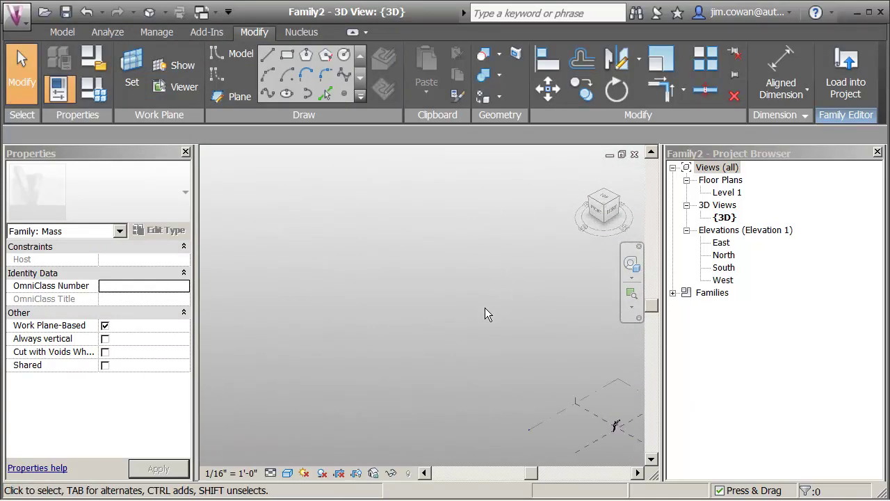
{"action": "middle_click_drag", "start_coordinate": [486, 313], "coordinate": [374, 261]}
{"action": "scroll", "coordinate": [411, 354], "scroll_direction": "up", "scroll_amount": 6}
{"action": "scroll", "coordinate": [420, 344], "scroll_direction": "up", "scroll_amount": 4}
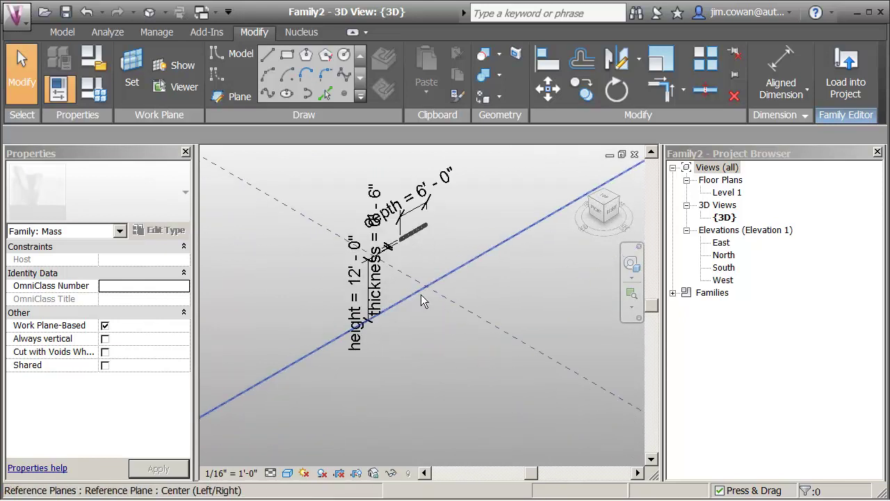
{"action": "middle_click_drag", "start_coordinate": [422, 347], "coordinate": [422, 348]}
{"action": "scroll", "coordinate": [421, 278], "scroll_direction": "up", "scroll_amount": 1}
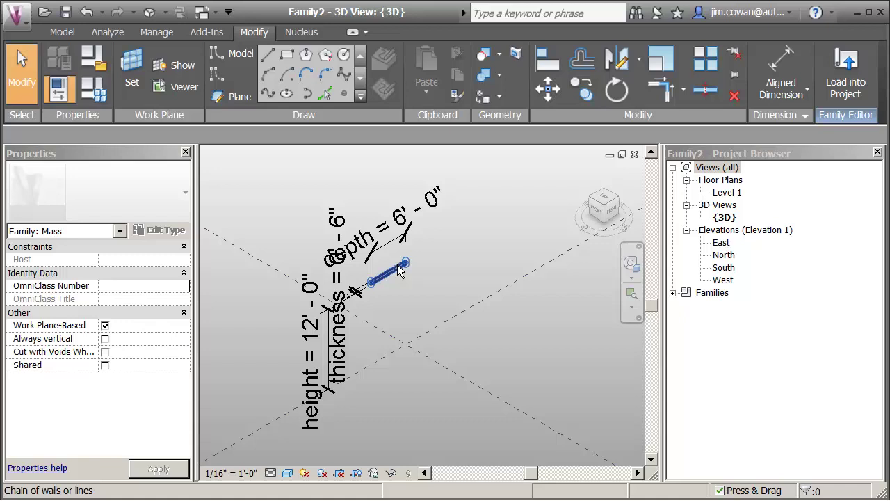
{"action": "left_click", "coordinate": [399, 269]}
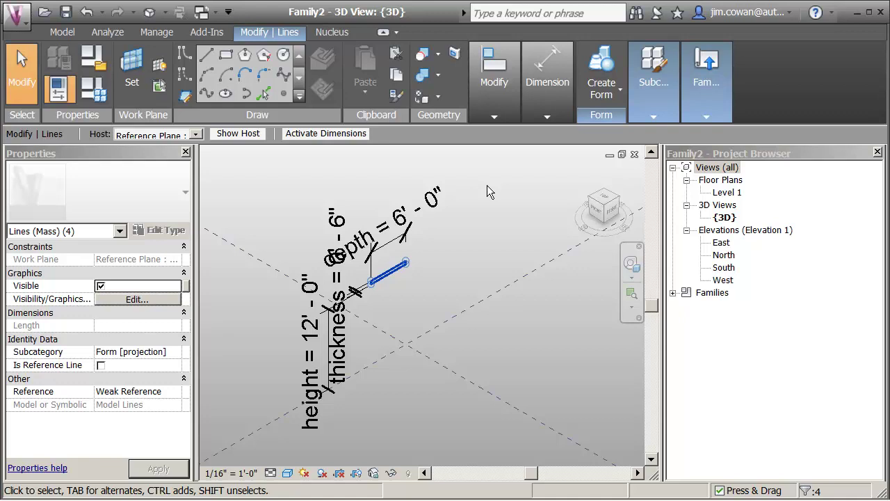
Extrude the line into a solid form and drag its end out to about 25' - 9 9/32"
{"action": "left_click", "coordinate": [603, 95]}
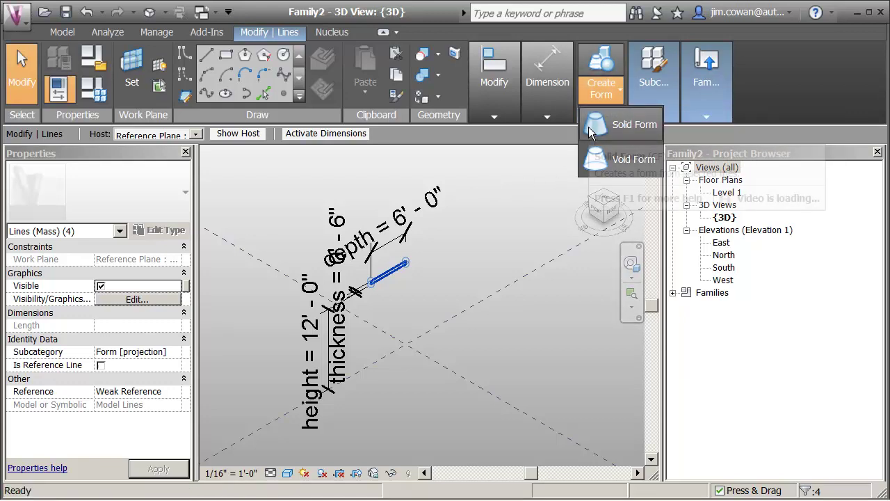
{"action": "left_click", "coordinate": [589, 126]}
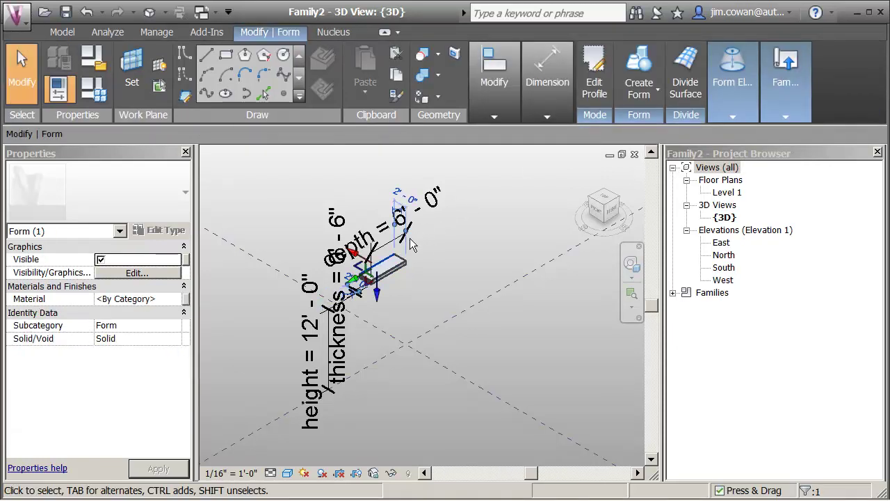
{"action": "left_click_drag", "start_coordinate": [354, 257], "coordinate": [529, 326]}
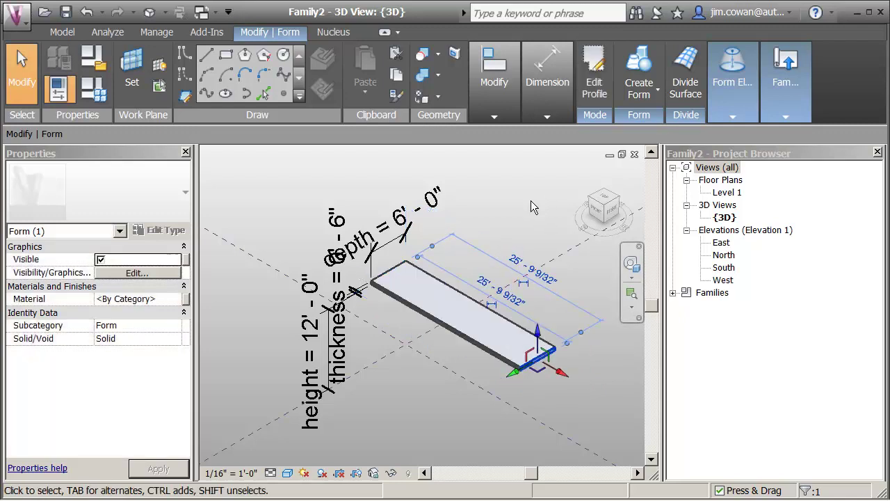
{"action": "left_click", "coordinate": [528, 201]}
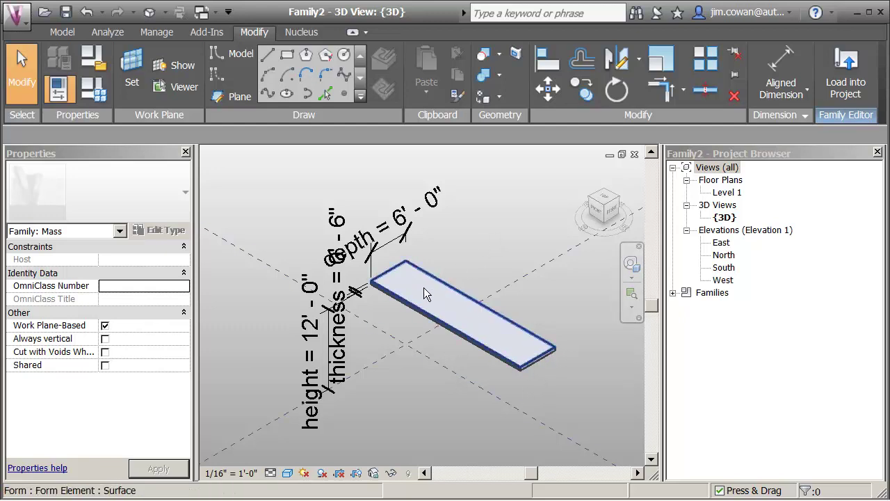
{"action": "middle_click_drag", "start_coordinate": [487, 231], "coordinate": [474, 220]}
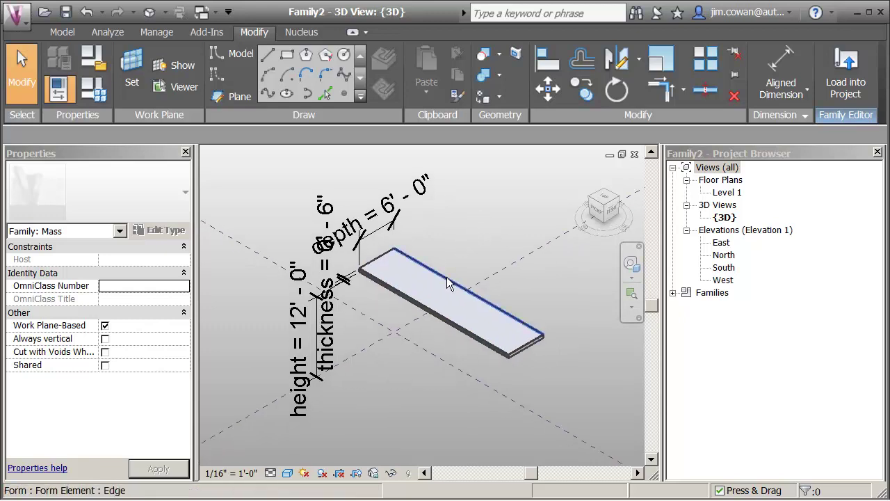
{"action": "left_click", "coordinate": [526, 353]}
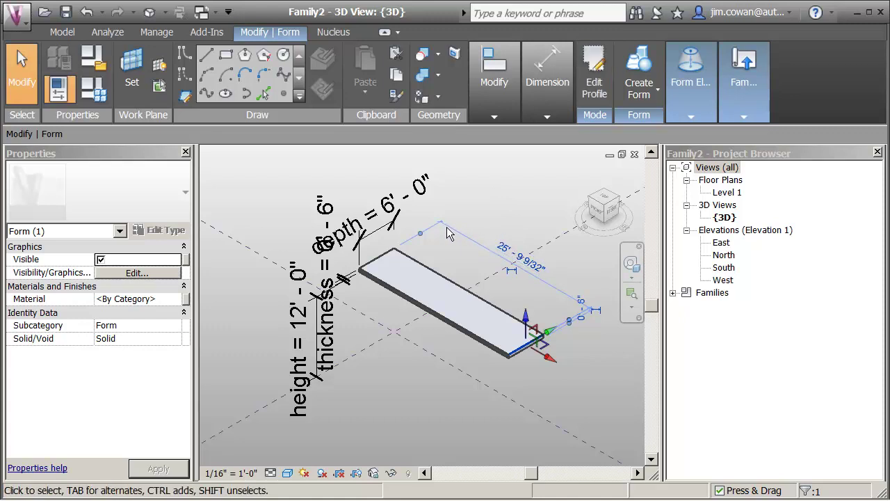
Make the 25' - 9 9/32" temporary dimension permanent and label it with a new length parameter
{"action": "left_click", "coordinate": [511, 272]}
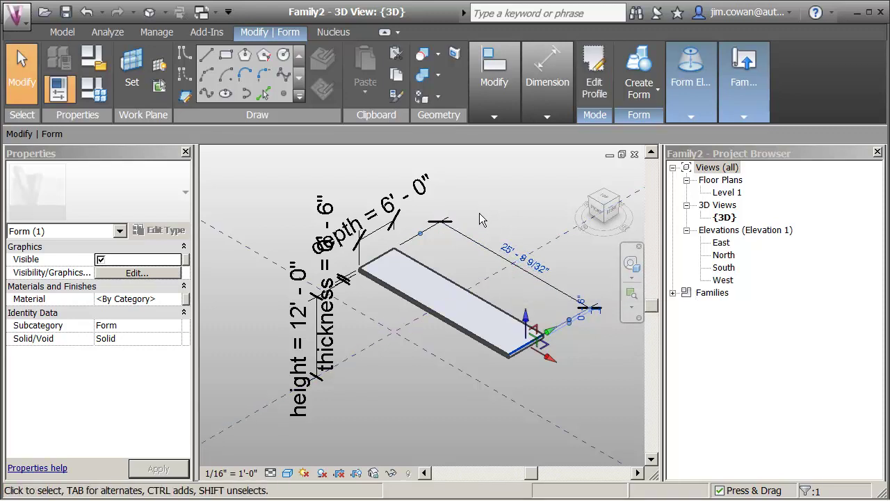
{"action": "left_click", "coordinate": [467, 238]}
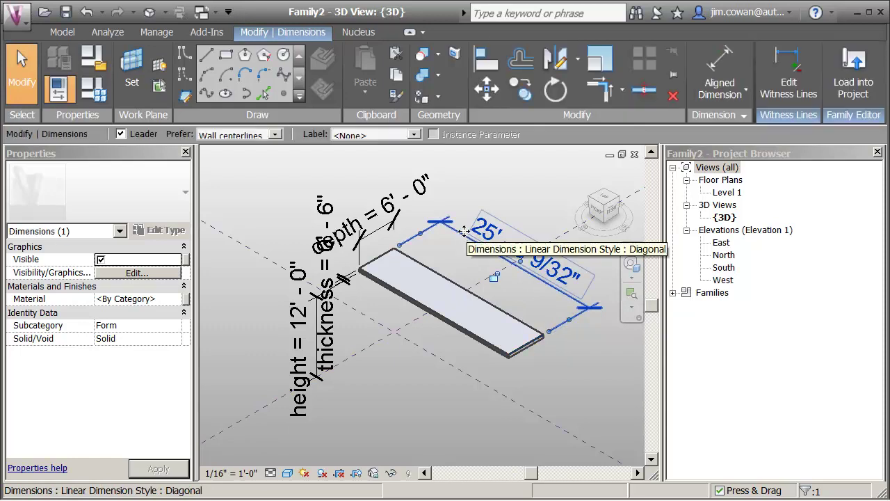
{"action": "left_click", "coordinate": [413, 137]}
{"action": "left_click", "coordinate": [378, 159]}
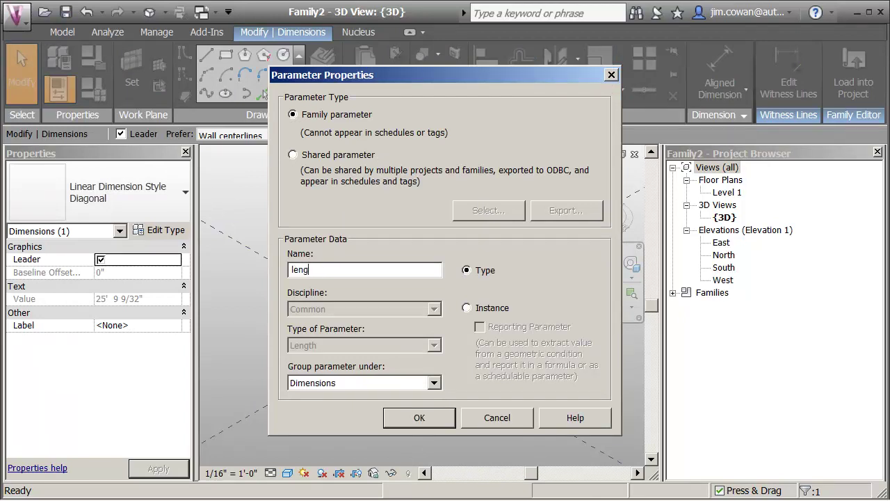
{"action": "left_click", "coordinate": [419, 418]}
{"action": "left_click", "coordinate": [441, 343]}
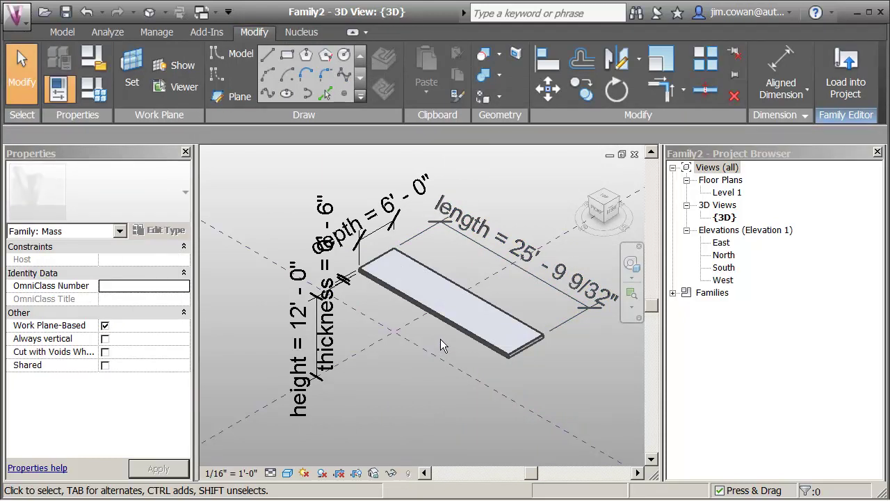
Drag the slab's front edge down with the blue Z arrow to deepen the front
{"action": "scroll", "coordinate": [440, 346], "scroll_direction": "up", "scroll_amount": 1}
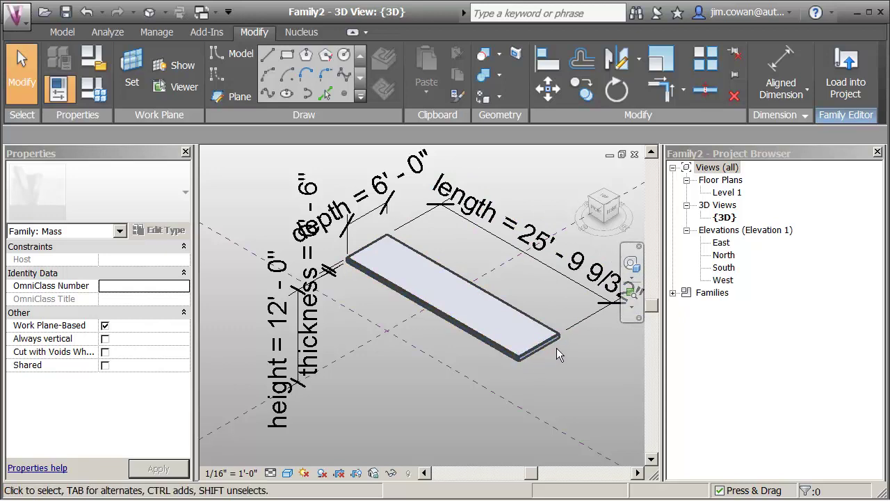
{"action": "scroll", "coordinate": [572, 358], "scroll_direction": "up", "scroll_amount": 1}
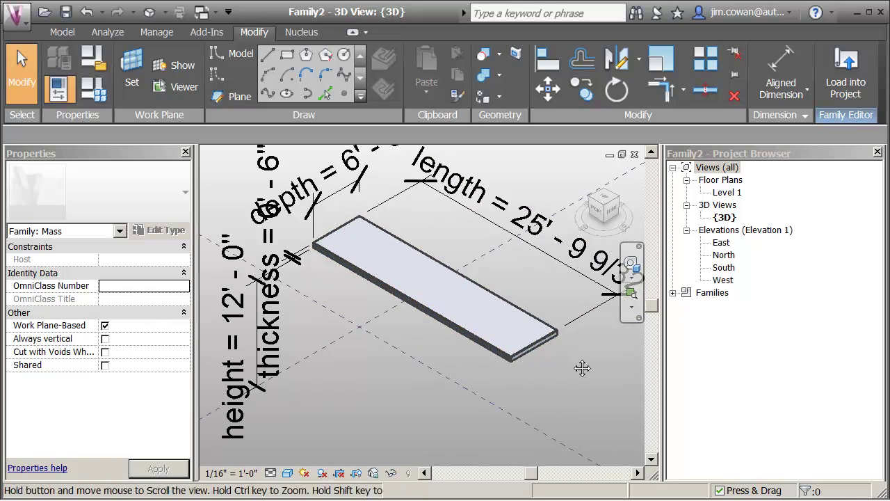
{"action": "middle_click_drag", "start_coordinate": [571, 358], "coordinate": [571, 345]}
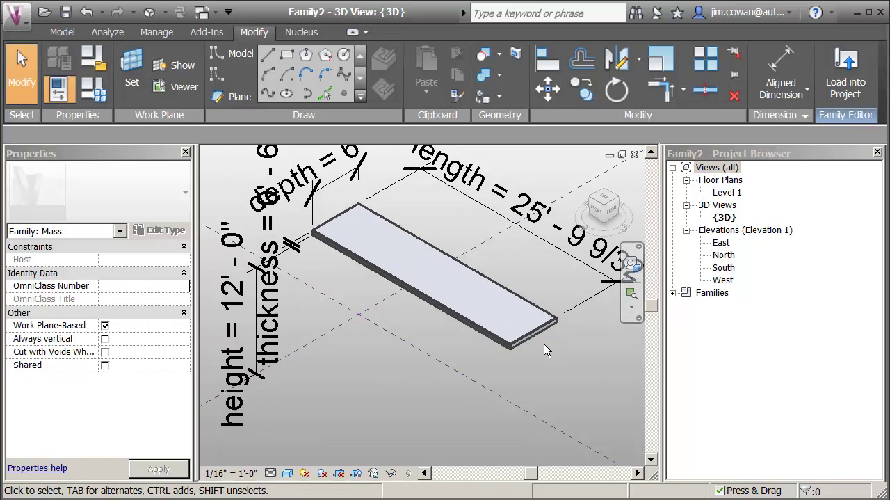
{"action": "left_click", "coordinate": [541, 334]}
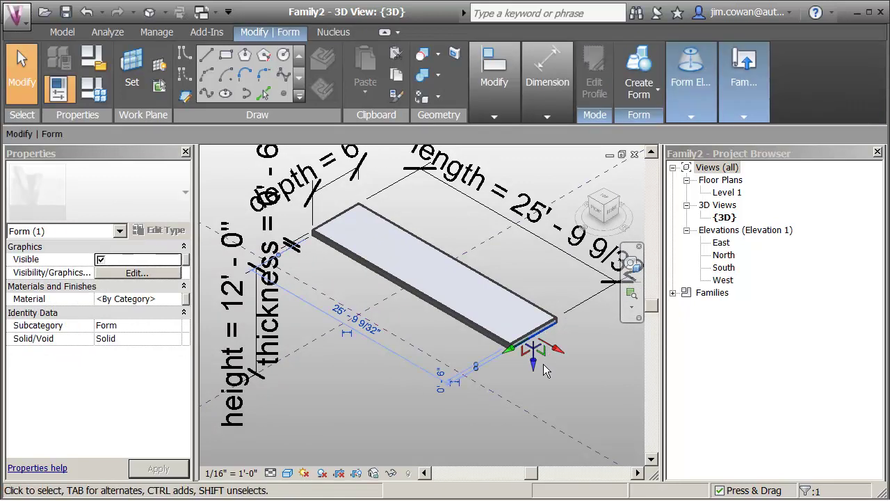
{"action": "left_click_drag", "start_coordinate": [533, 353], "coordinate": [533, 391]}
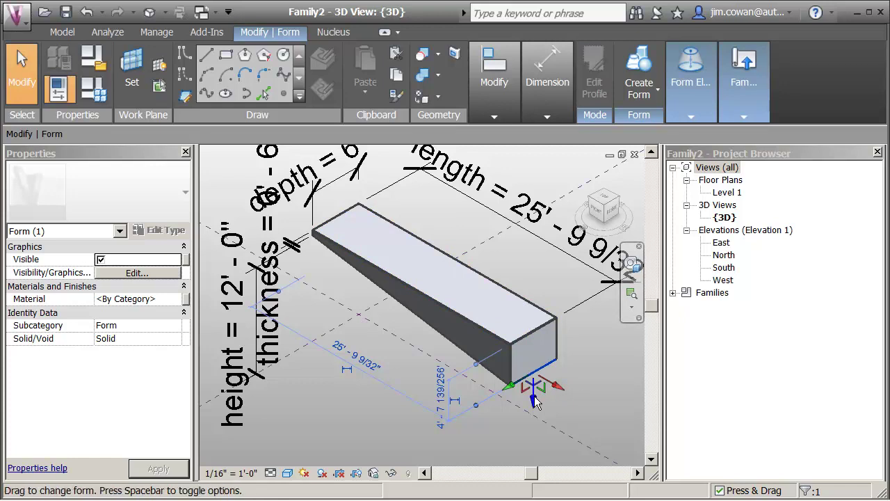
{"action": "left_click_drag", "start_coordinate": [539, 400], "coordinate": [547, 379]}
{"action": "left_click", "coordinate": [560, 357]}
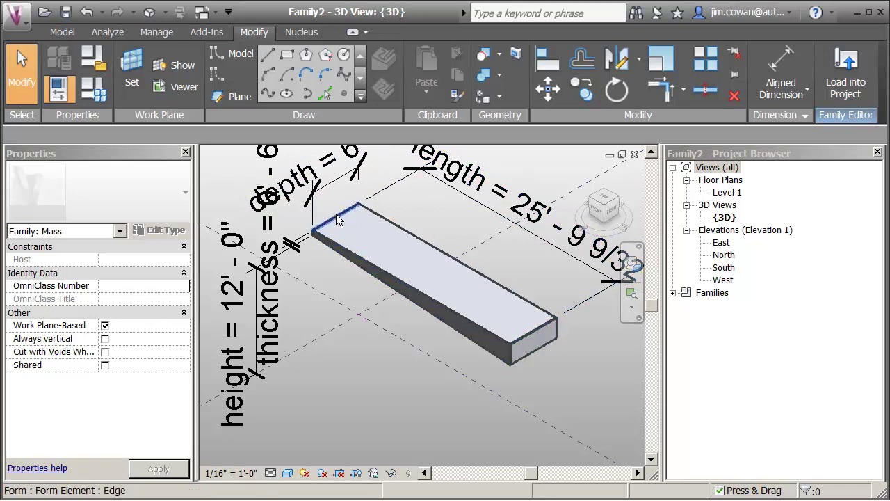
Select the whole form and lock its top and bottom profiles
{"action": "key", "text": "Tab"}
{"action": "key", "text": "Tab"}
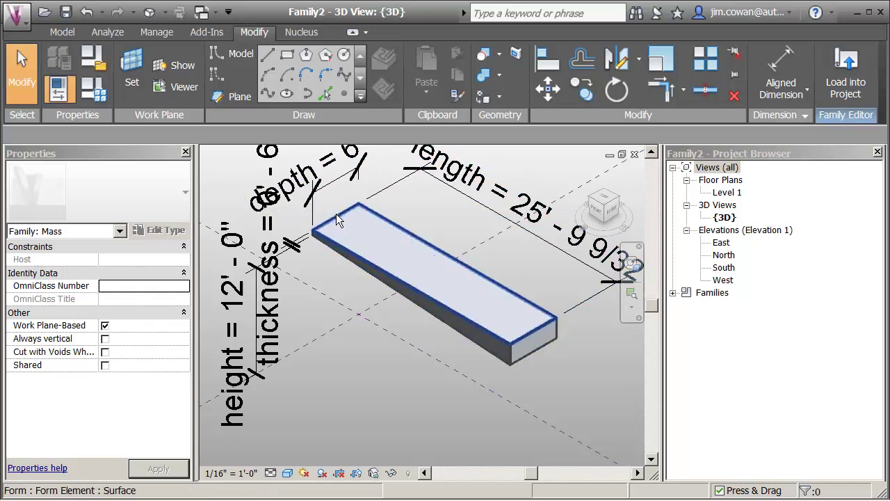
{"action": "key", "text": "Tab"}
{"action": "left_click", "coordinate": [336, 213]}
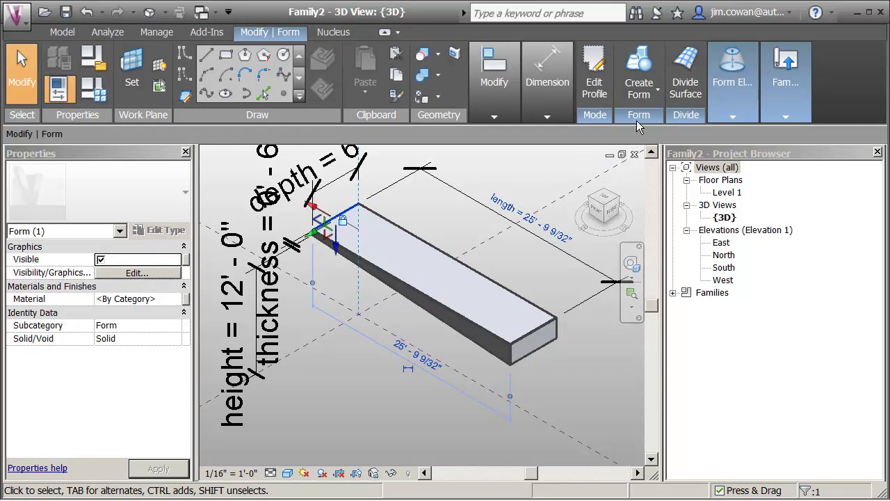
{"action": "mouse_move", "coordinate": [731, 116]}
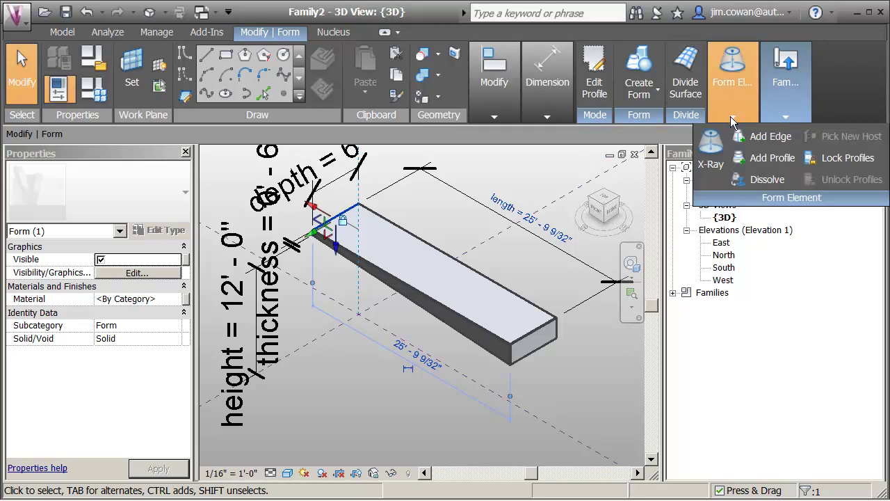
{"action": "left_click", "coordinate": [825, 160]}
Lower the slab's front edge to thicken it, then bring up the Family Types values
{"action": "left_click", "coordinate": [418, 321]}
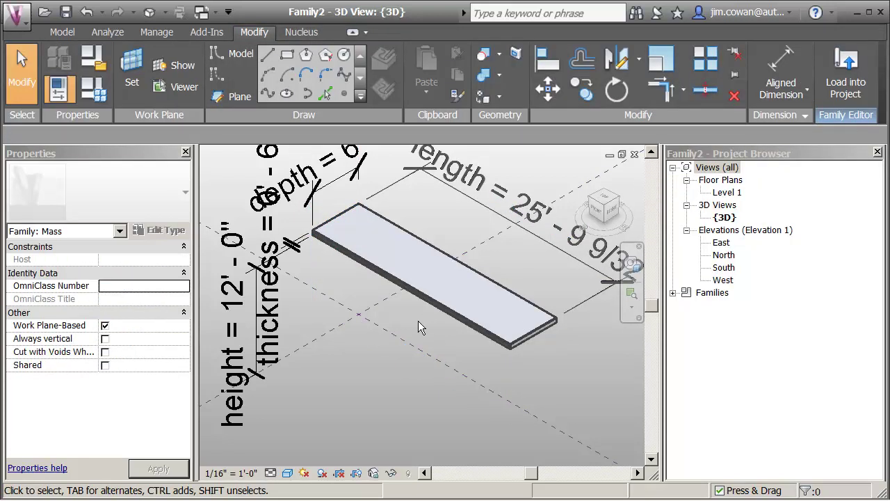
{"action": "left_click", "coordinate": [535, 338]}
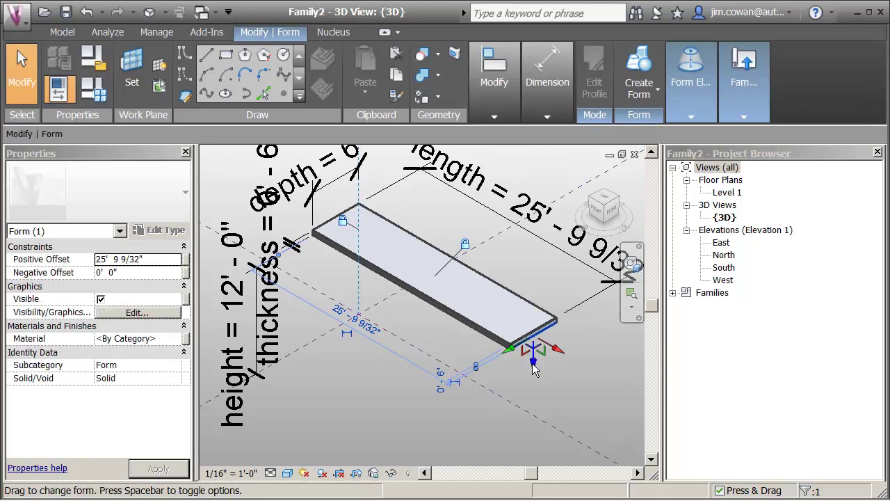
{"action": "mouse_move", "coordinate": [532, 368]}
{"action": "left_mouse_down"}
{"action": "mouse_move", "coordinate": [533, 397]}
{"action": "mouse_move", "coordinate": [522, 367]}
{"action": "mouse_move", "coordinate": [529, 352]}
{"action": "mouse_move", "coordinate": [529, 363]}
{"action": "left_mouse_up"}
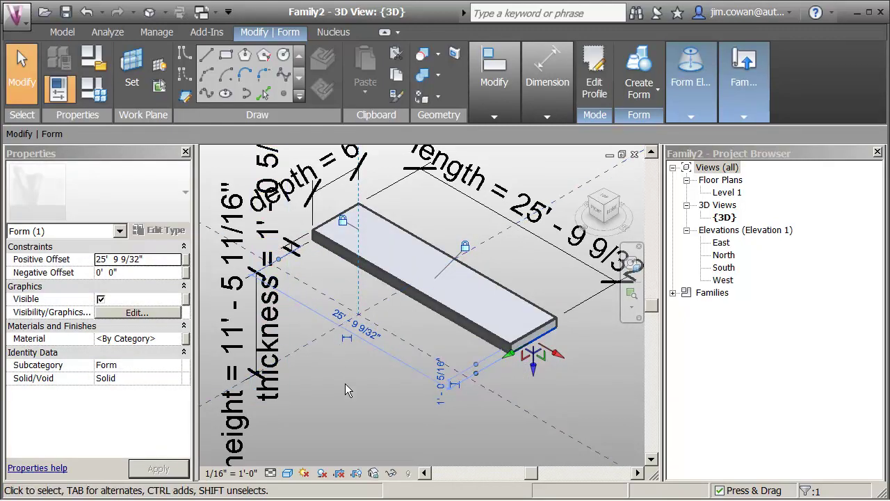
{"action": "middle_click_drag", "start_coordinate": [347, 390], "coordinate": [367, 394]}
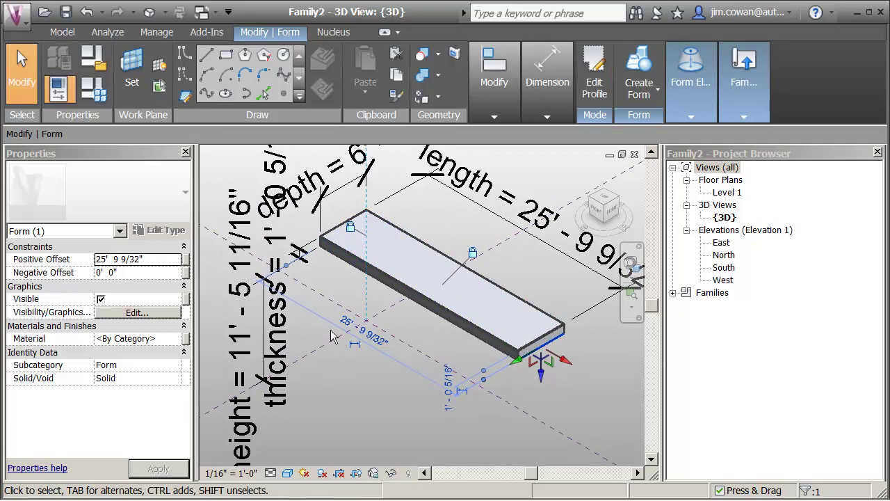
{"action": "left_click", "coordinate": [84, 102]}
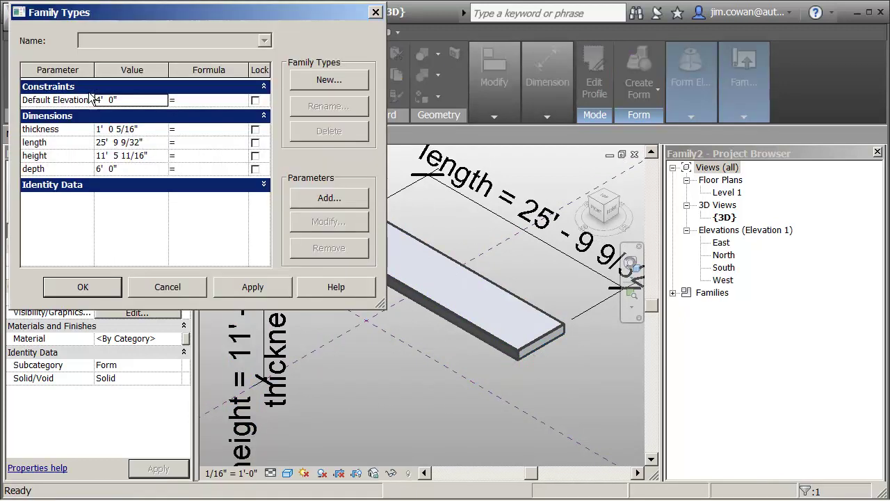
Set the thickness parameter to 6", apply it and close Family Types
{"action": "left_click", "coordinate": [148, 133]}
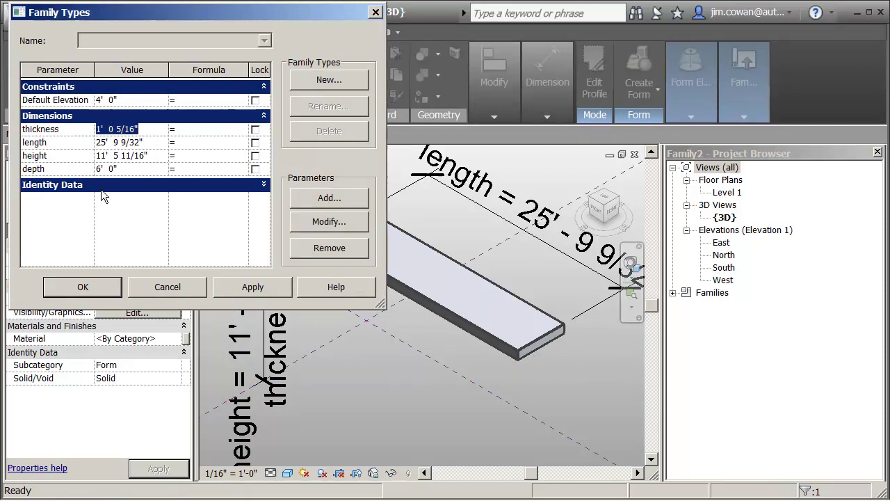
{"action": "type", "text": "6\""}
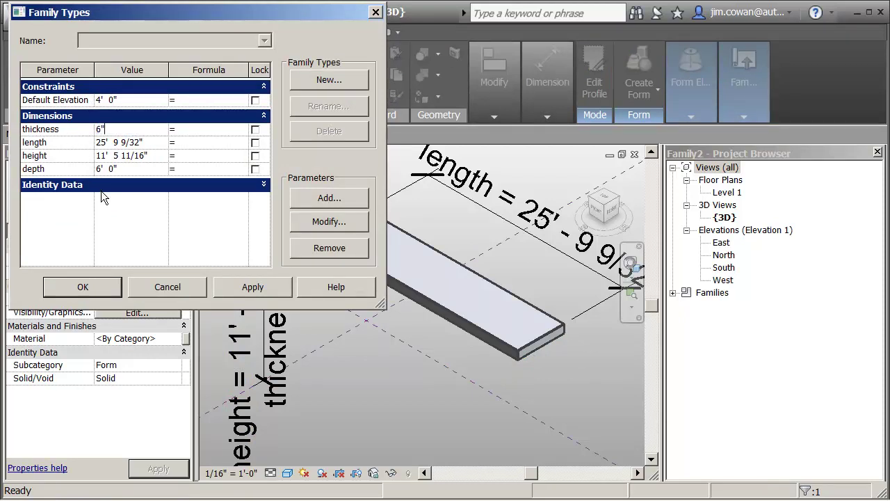
{"action": "left_click", "coordinate": [268, 289]}
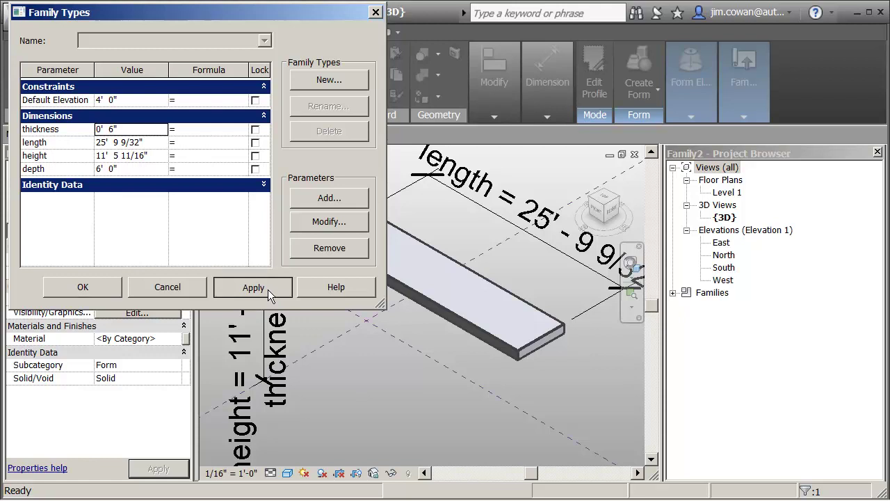
{"action": "left_click", "coordinate": [97, 287]}
Clear the selection, zoom out to show all dimension labels, and open the application menu
{"action": "left_click", "coordinate": [18, 49]}
{"action": "scroll", "coordinate": [388, 390], "scroll_direction": "down", "scroll_amount": 3}
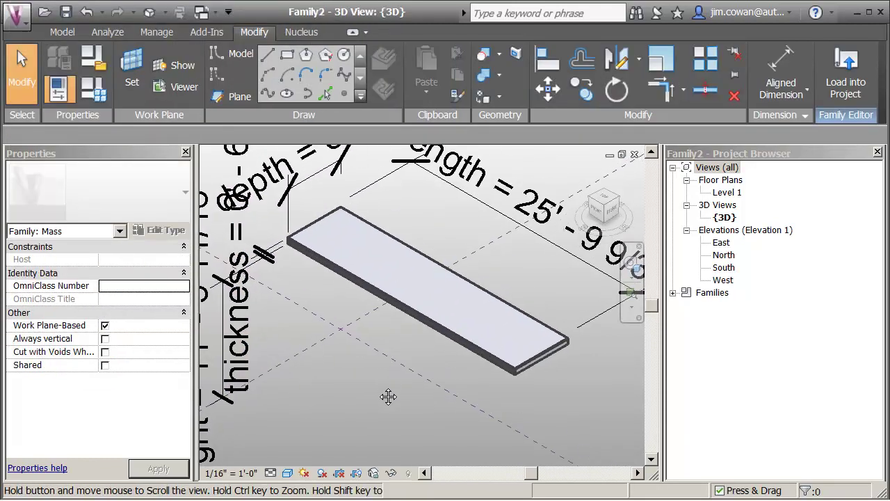
{"action": "middle_click_drag", "start_coordinate": [375, 392], "coordinate": [386, 366]}
{"action": "scroll", "coordinate": [386, 366], "scroll_direction": "down", "scroll_amount": 1}
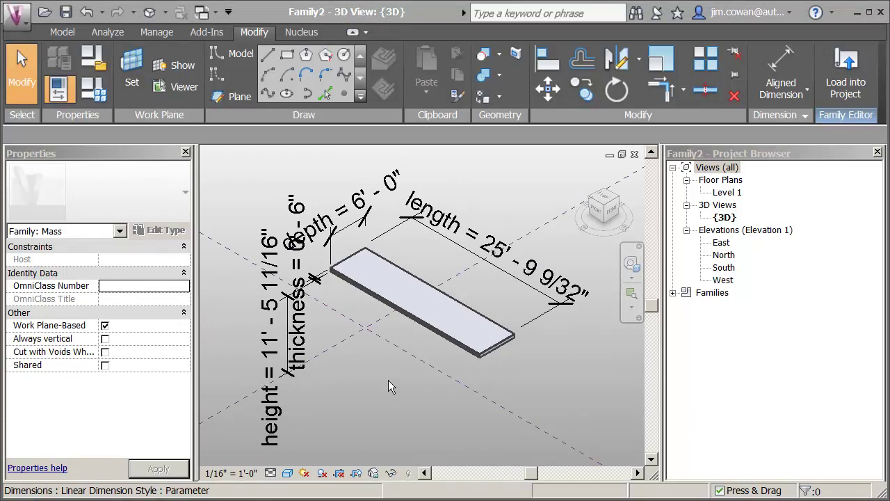
{"action": "left_click", "coordinate": [17, 17]}
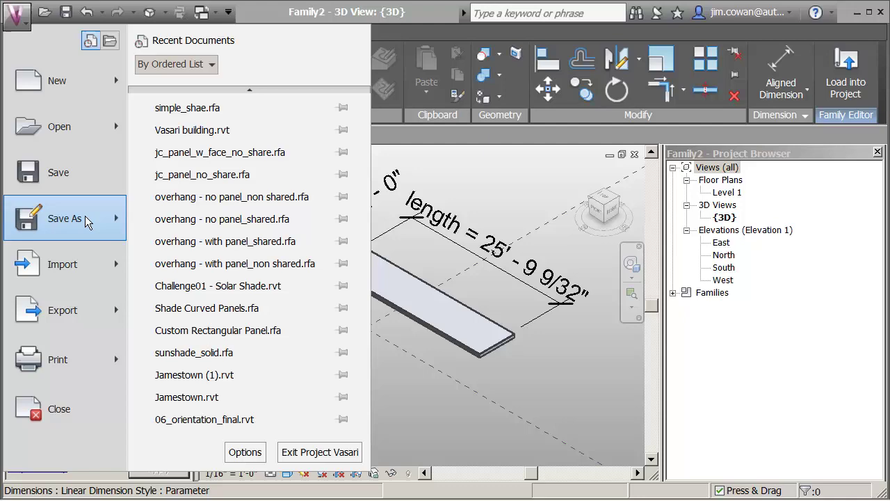
Save As a family named simple_shade, overwriting the existing simple_shade.rfa
{"action": "mouse_move", "coordinate": [85, 219]}
{"action": "left_click", "coordinate": [189, 159]}
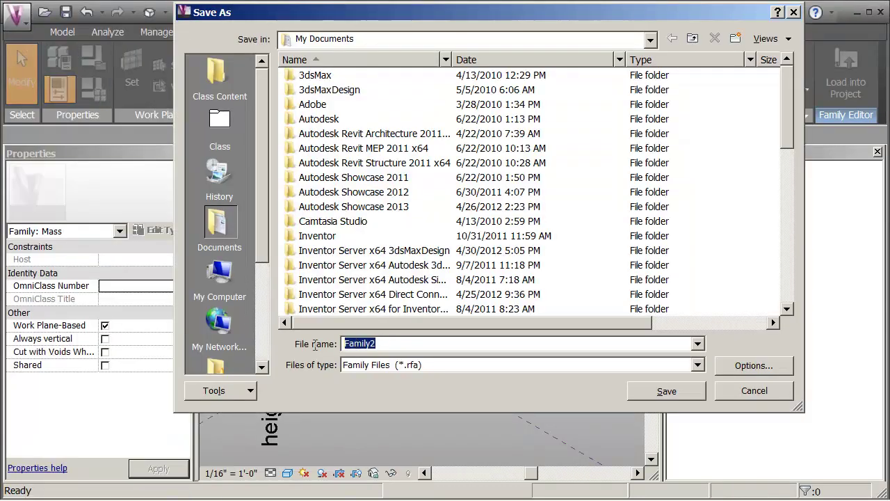
{"action": "type", "text": "simpl"}
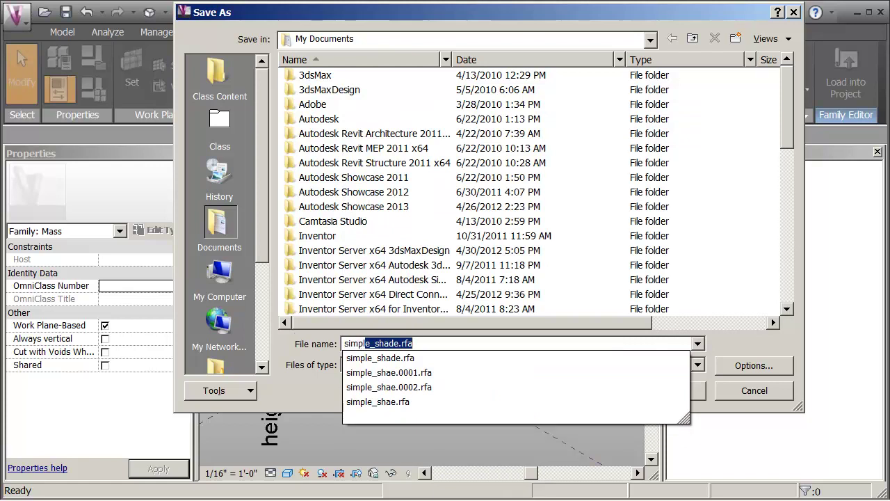
{"action": "type", "text": "e"}
{"action": "key", "text": "BackSpace"}
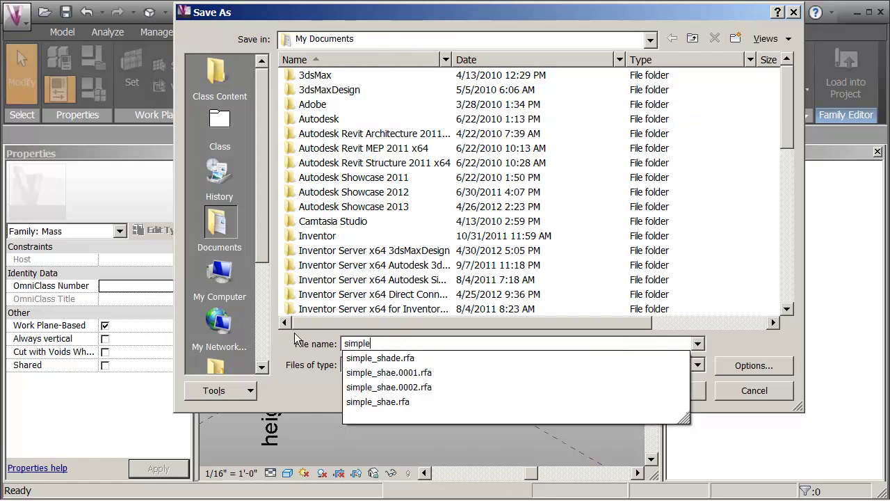
{"action": "type", "text": "_shad"}
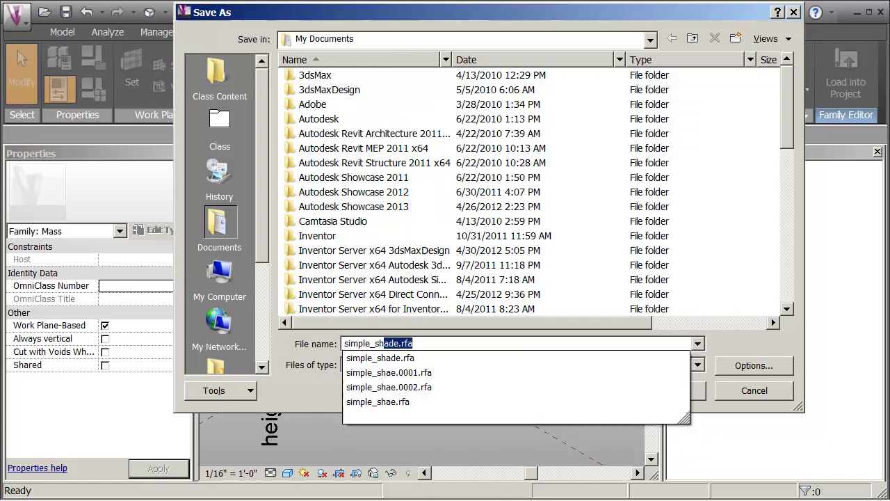
{"action": "type", "text": "e"}
{"action": "key", "text": "Return"}
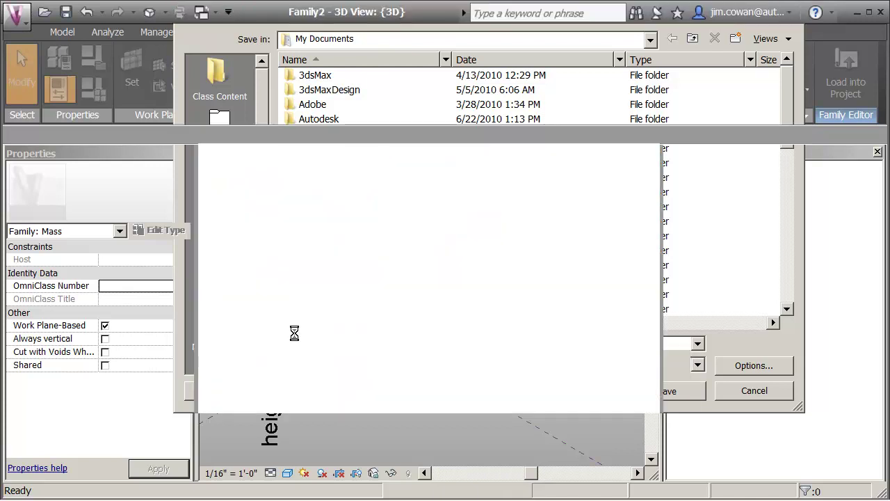
{"action": "left_click", "coordinate": [458, 278]}
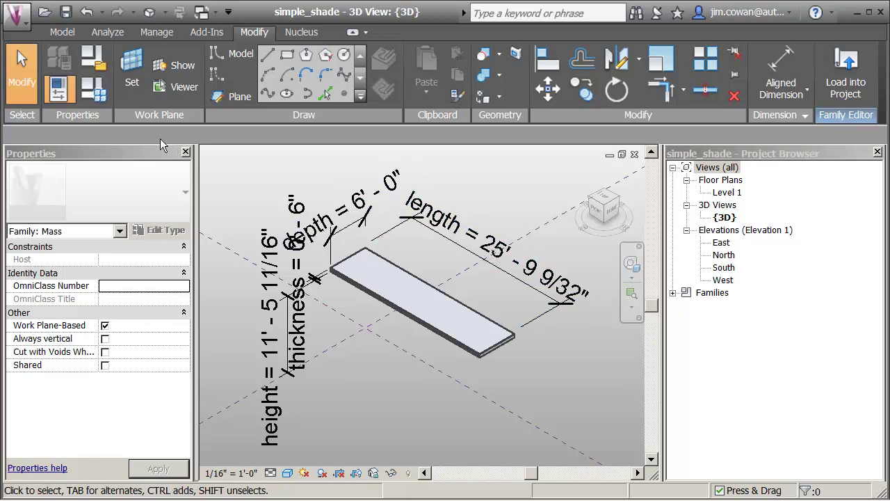
In Family Types, set length to 12' and height to 12', applying each value
{"action": "left_click", "coordinate": [102, 97]}
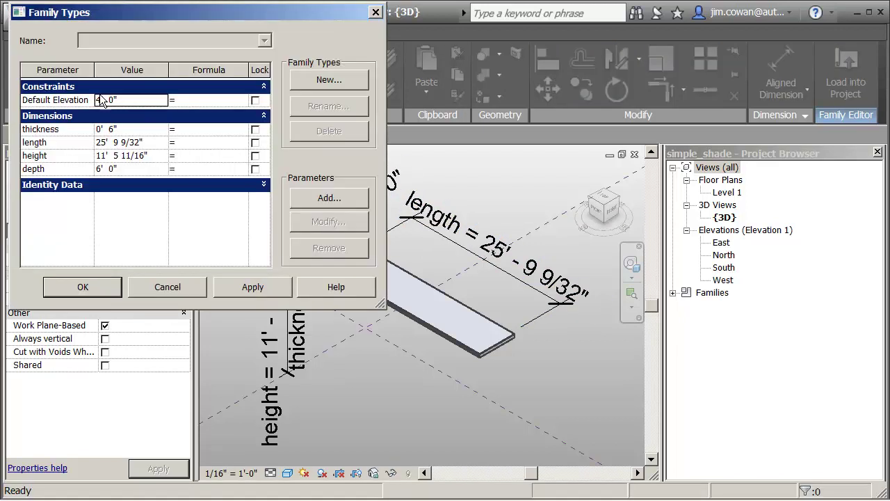
{"action": "left_click", "coordinate": [151, 143]}
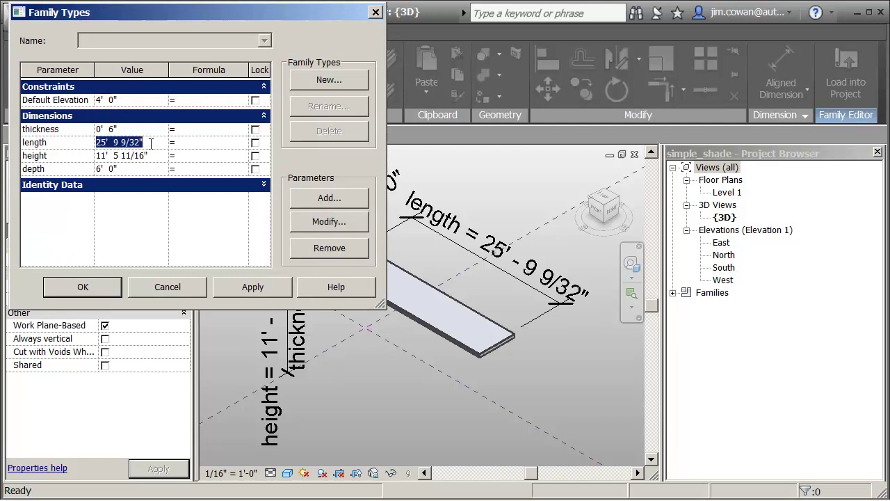
{"action": "type", "text": "12"}
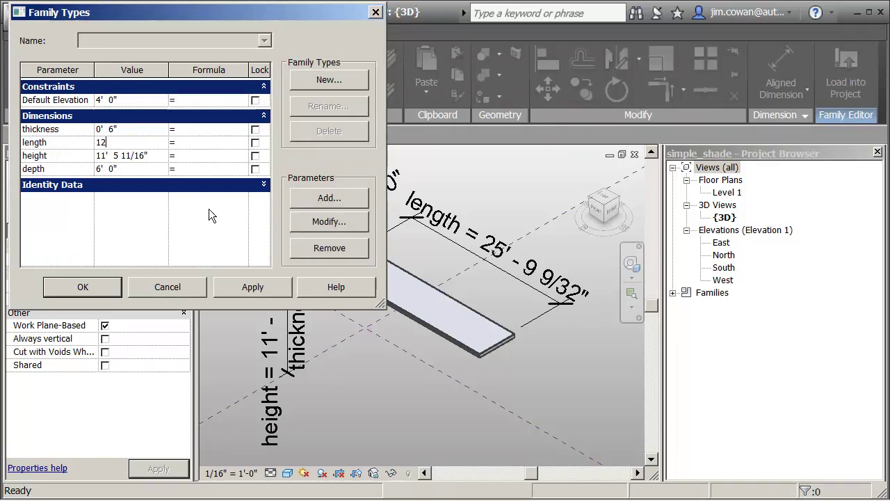
{"action": "left_click", "coordinate": [275, 288]}
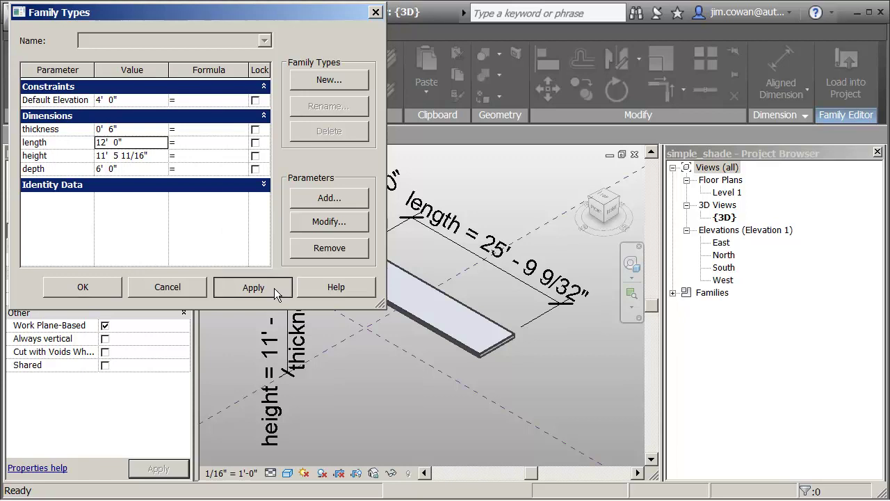
{"action": "left_click", "coordinate": [150, 155]}
{"action": "left_click", "coordinate": [151, 155]}
{"action": "type", "text": "12"}
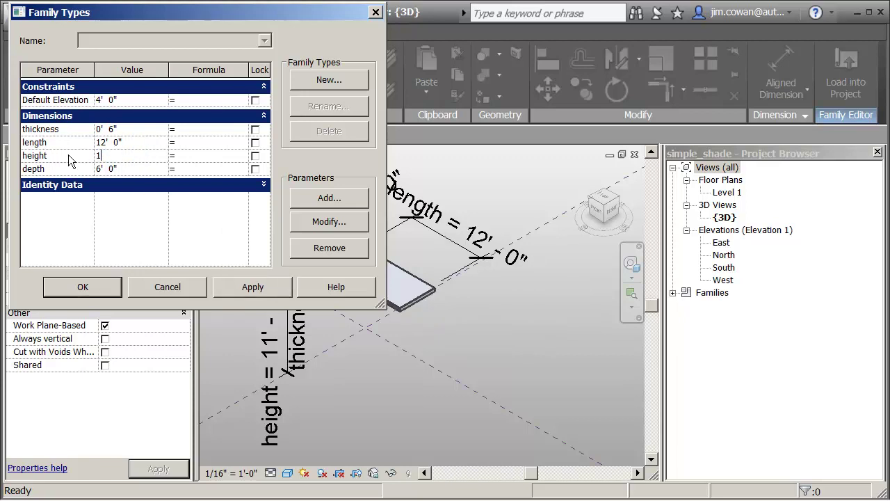
{"action": "left_click", "coordinate": [259, 287]}
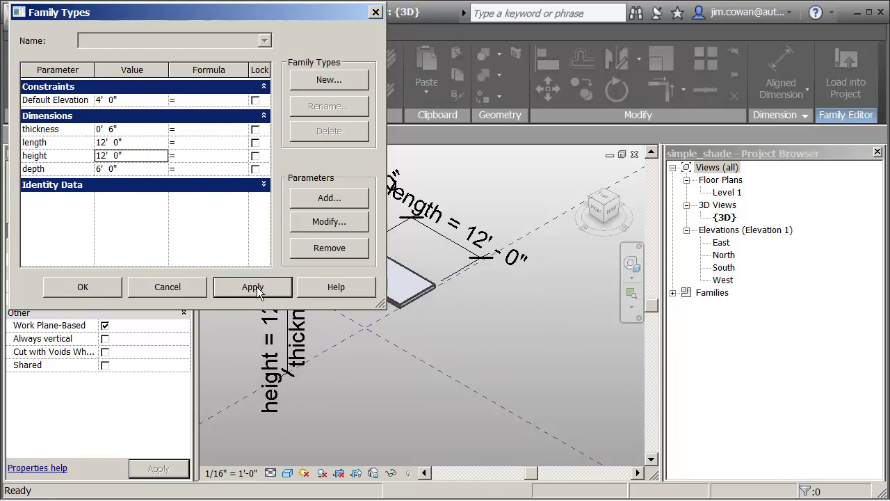
{"action": "left_click", "coordinate": [133, 142]}
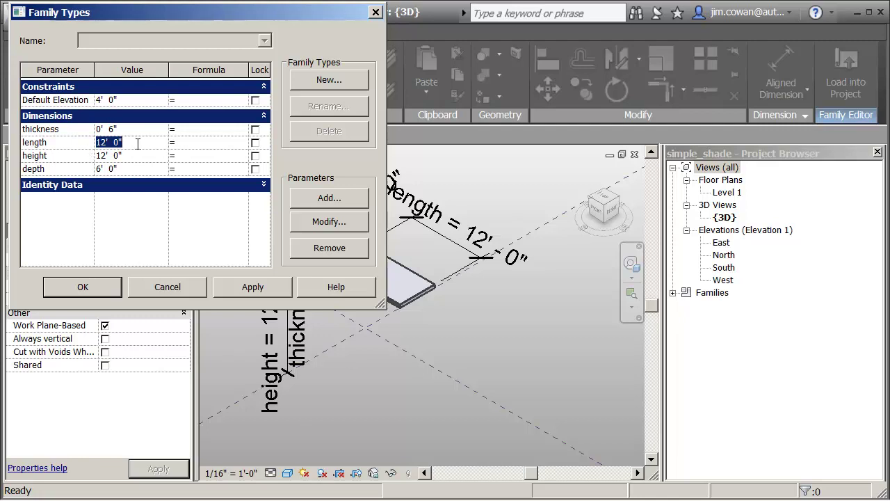
Change the length parameter's properties to make it an instance parameter
{"action": "left_click", "coordinate": [164, 146]}
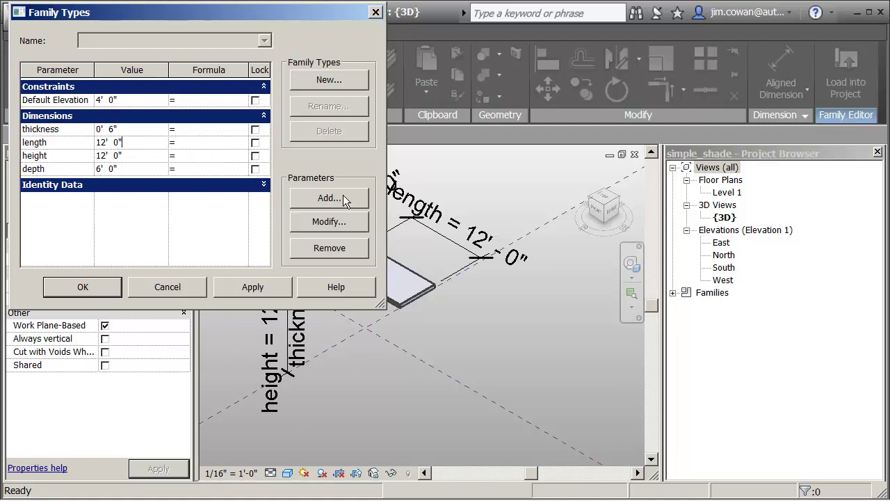
{"action": "left_click", "coordinate": [71, 142]}
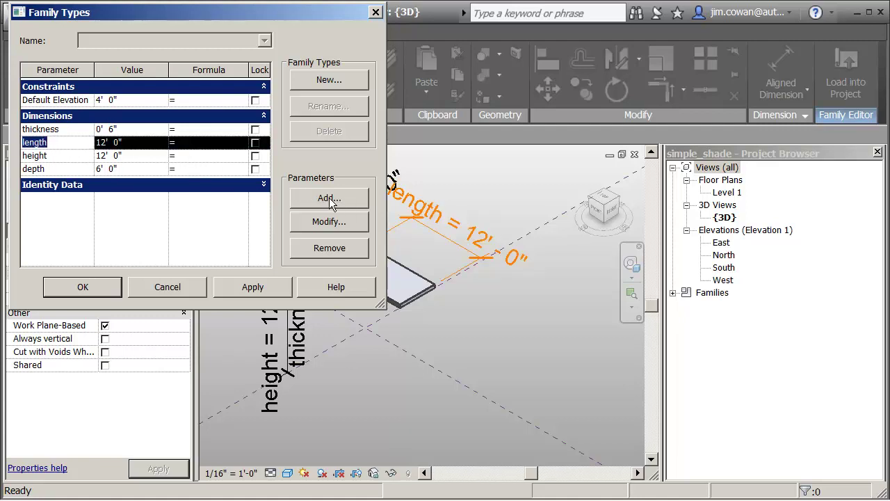
{"action": "left_click", "coordinate": [336, 221]}
{"action": "left_click", "coordinate": [219, 206]}
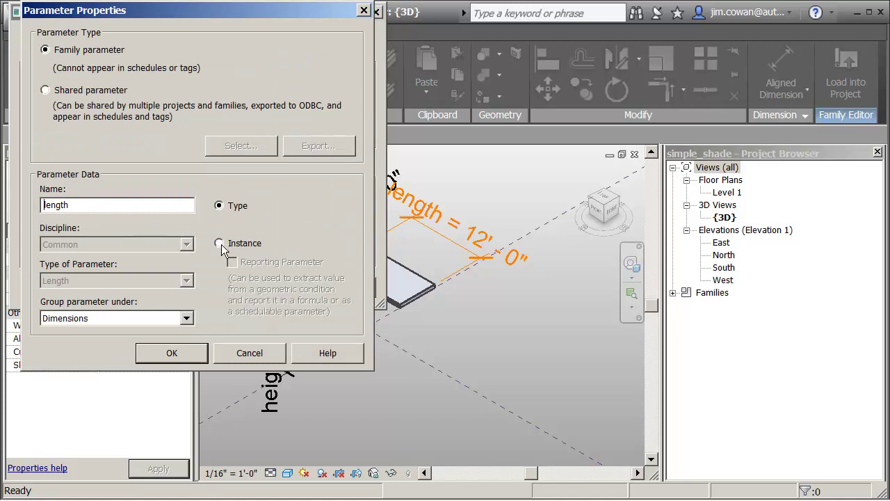
{"action": "left_click", "coordinate": [220, 244]}
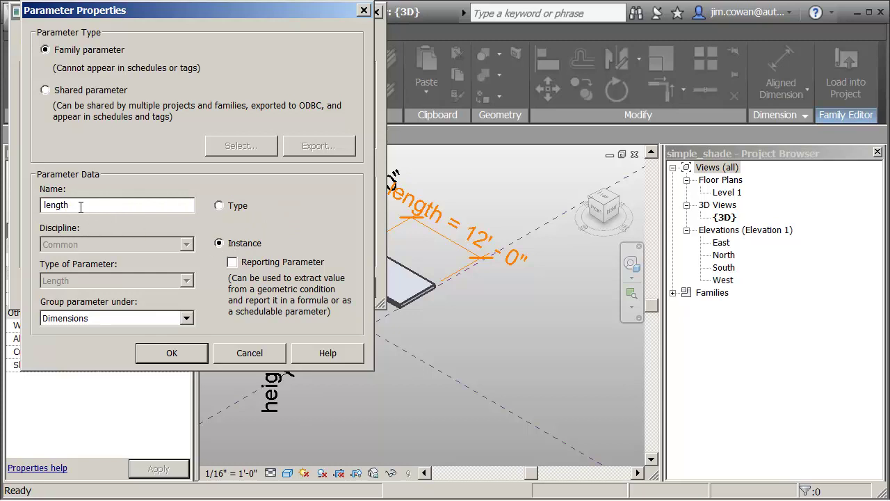
{"action": "left_click", "coordinate": [182, 353]}
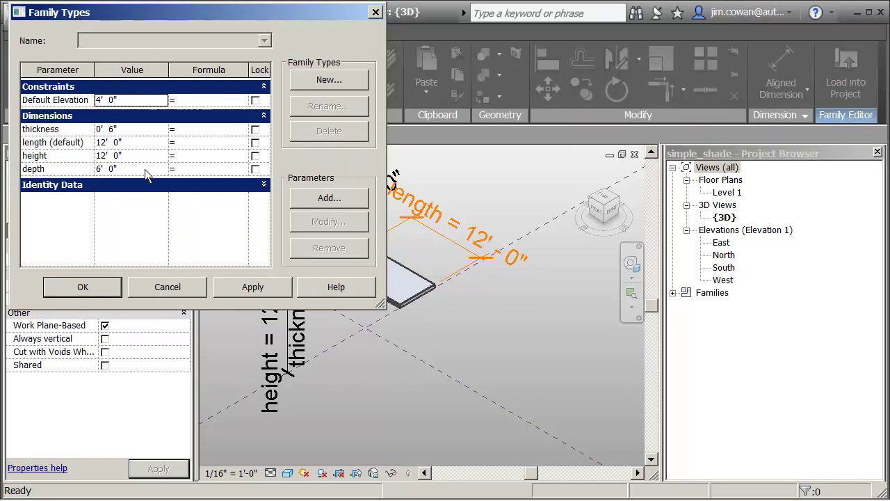
Make depth an instance parameter too and accept the Family Types changes
{"action": "left_click", "coordinate": [78, 169]}
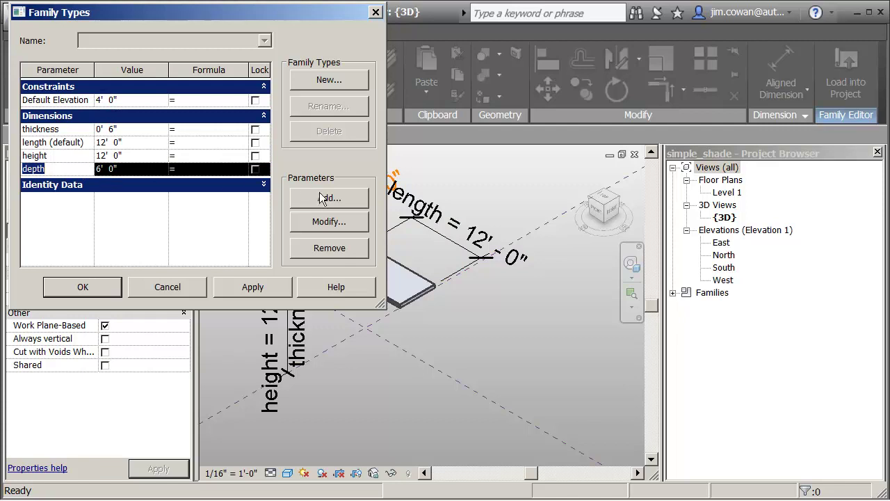
{"action": "left_click", "coordinate": [324, 221]}
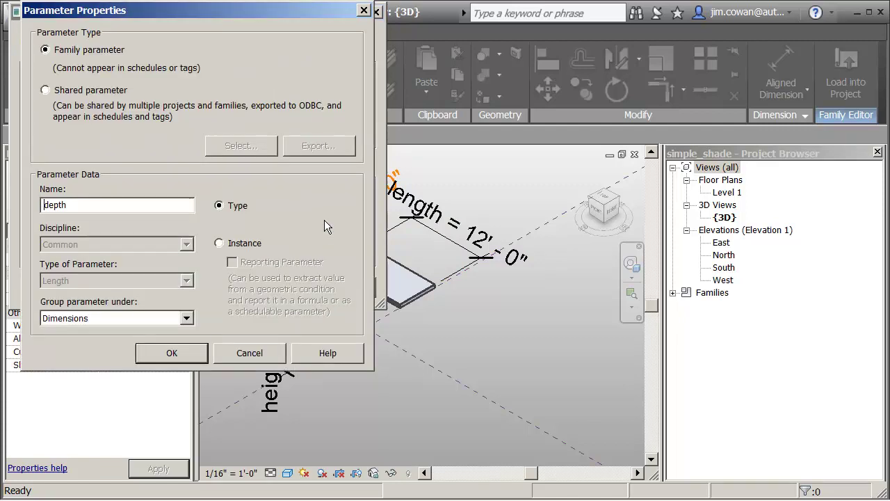
{"action": "left_click", "coordinate": [218, 244]}
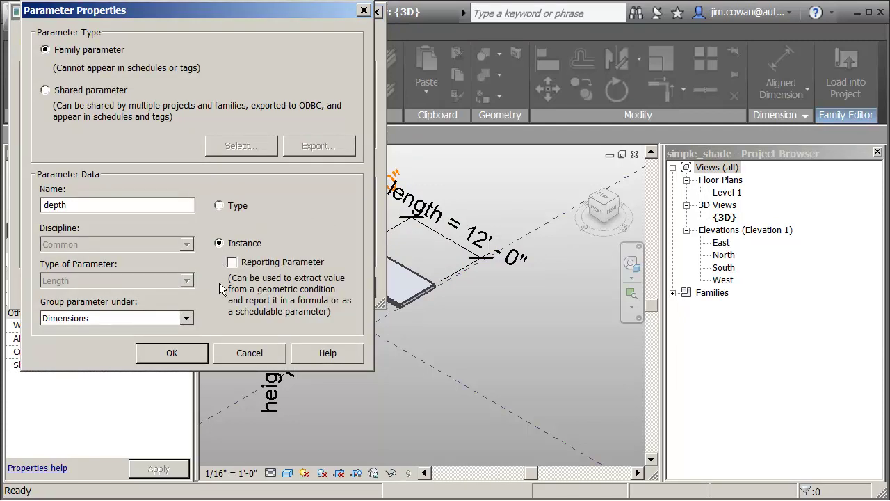
{"action": "left_click", "coordinate": [172, 353]}
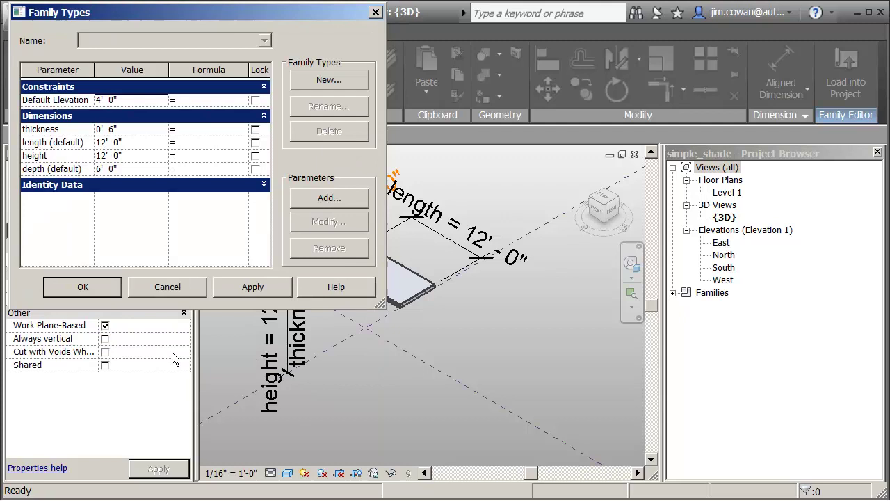
{"action": "left_click", "coordinate": [83, 287]}
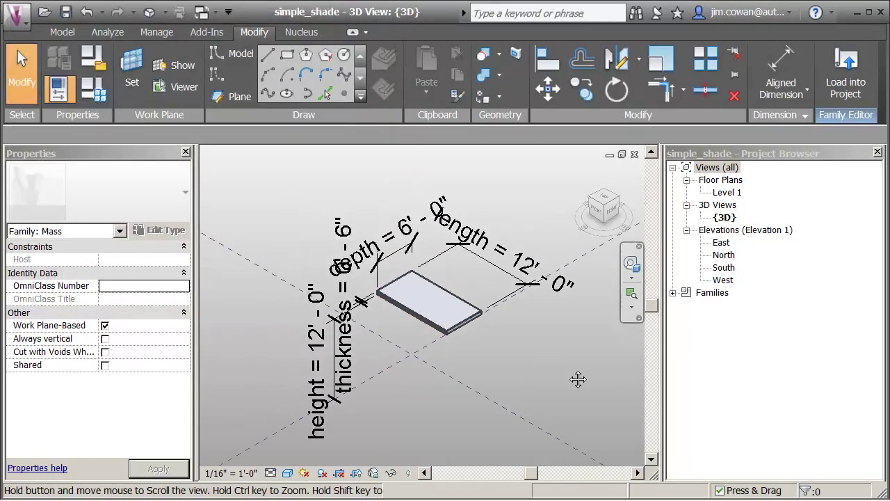
Load the simple_shade family into Project1
{"action": "scroll", "coordinate": [546, 338], "scroll_direction": "up", "scroll_amount": 1}
{"action": "middle_click_drag", "start_coordinate": [561, 344], "coordinate": [571, 334]}
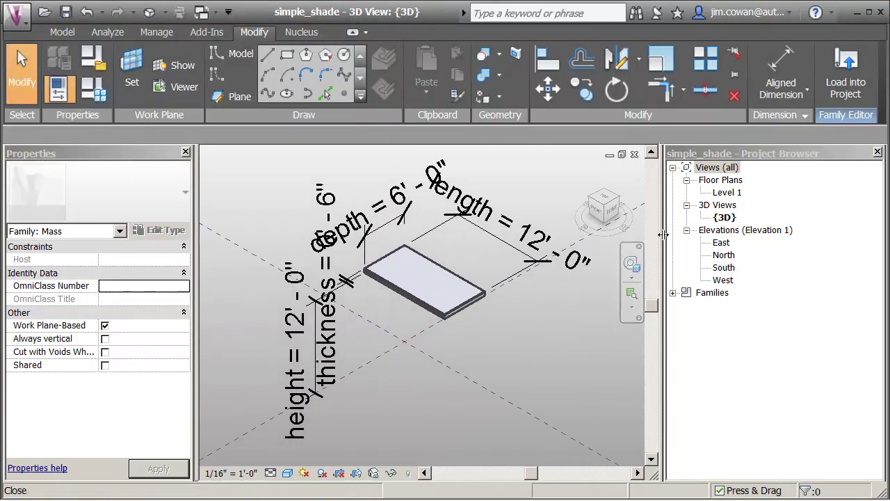
{"action": "left_click", "coordinate": [838, 86]}
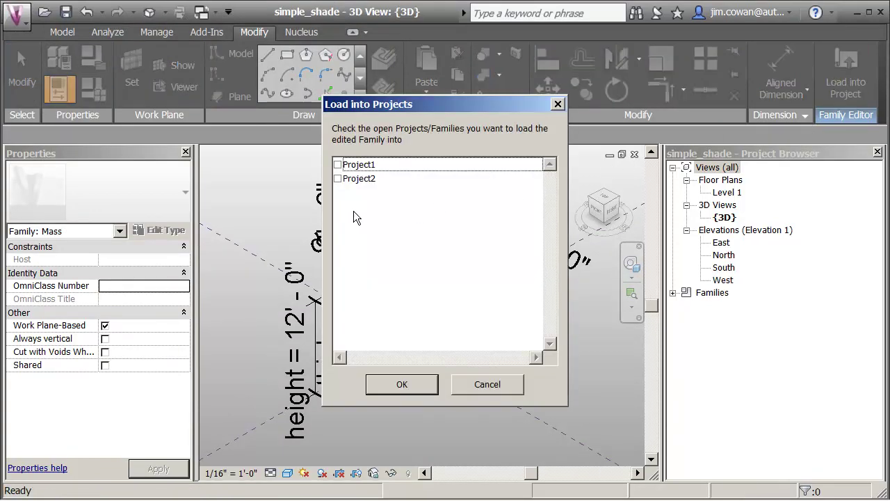
{"action": "left_click", "coordinate": [338, 165]}
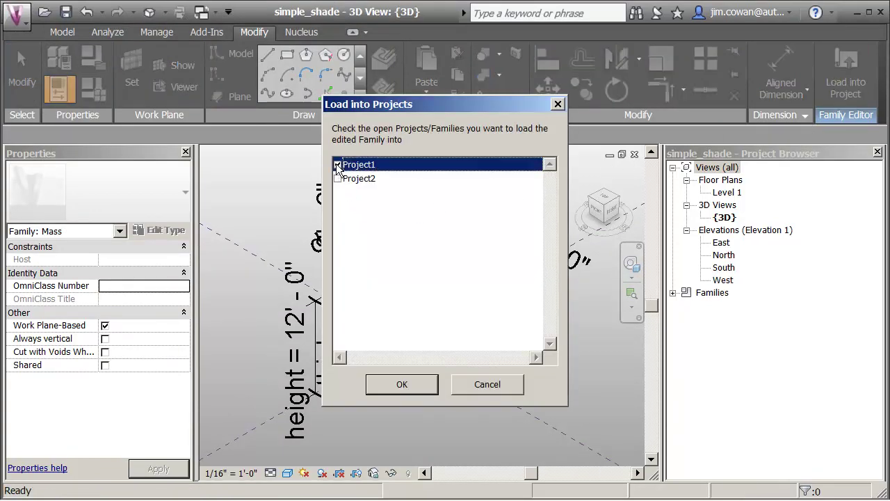
{"action": "left_click", "coordinate": [402, 384]}
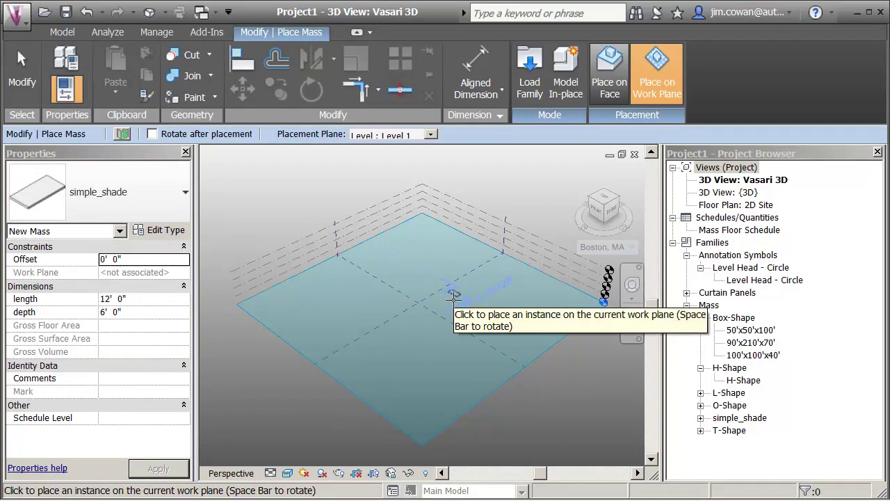
Place three shades in a row on the level, then orbit to see their thickness
{"action": "left_click", "coordinate": [451, 299]}
{"action": "middle_click_drag", "start_coordinate": [459, 311], "coordinate": [398, 327]}
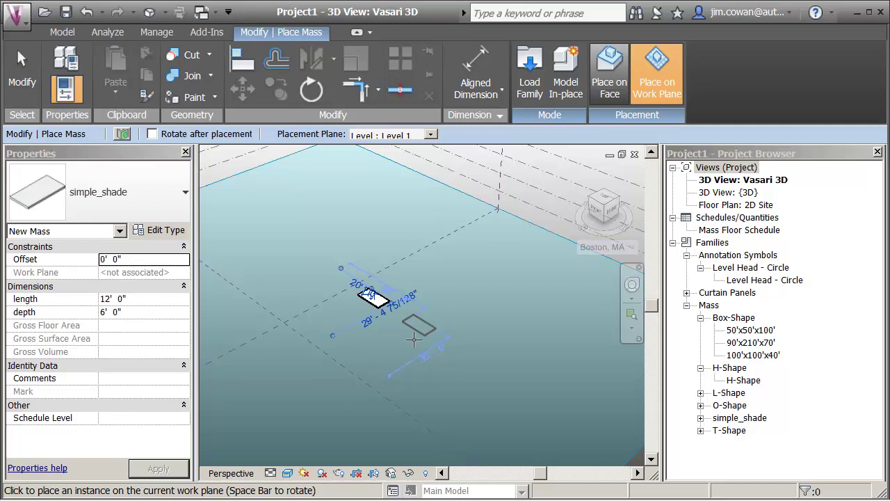
{"action": "left_click", "coordinate": [414, 339]}
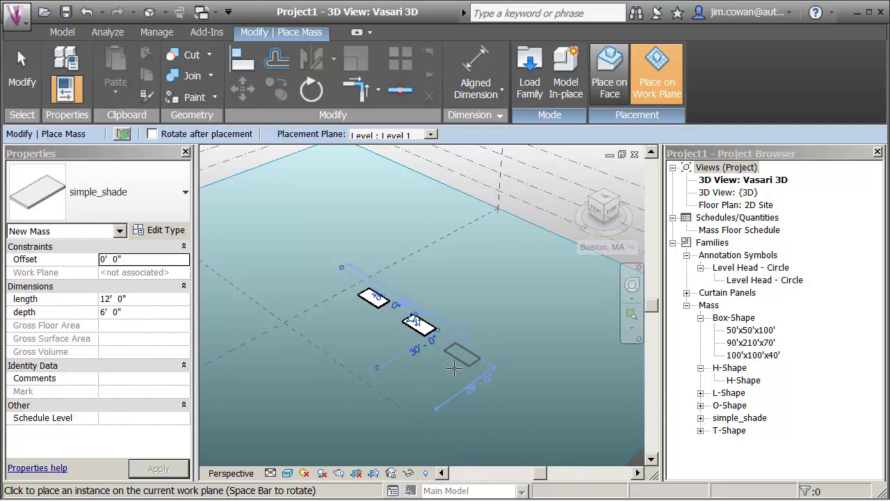
{"action": "left_click", "coordinate": [453, 369]}
{"action": "key", "text": "Escape"}
{"action": "key", "text": "Escape"}
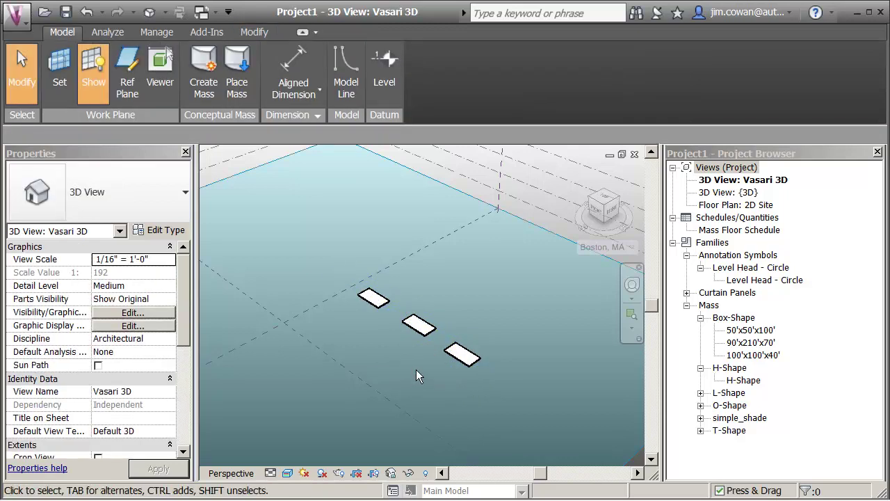
{"action": "middle_click_drag", "start_coordinate": [416, 369], "coordinate": [390, 244], "text": "shift"}
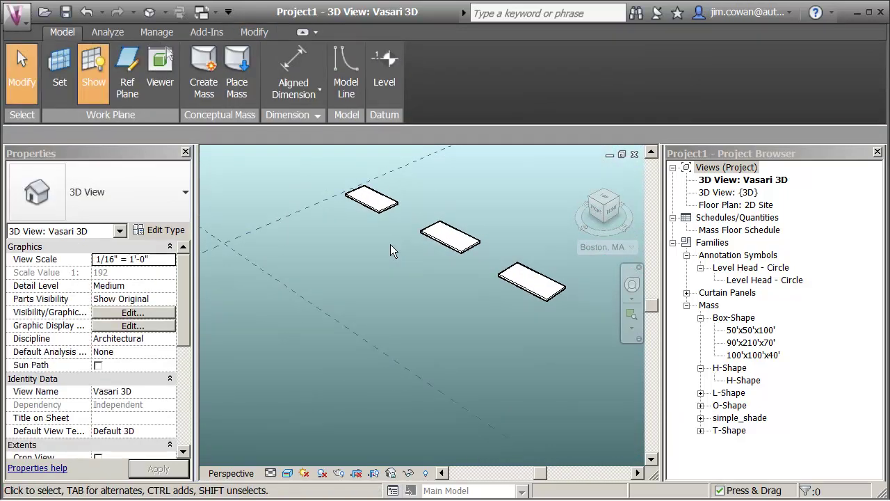
Set the first shade's length to 15' in Properties
{"action": "left_click", "coordinate": [372, 199]}
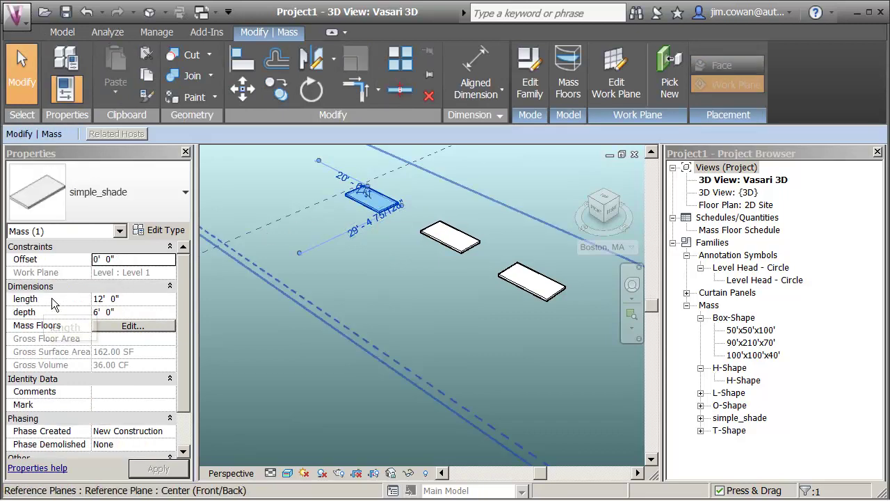
{"action": "left_click", "coordinate": [127, 299]}
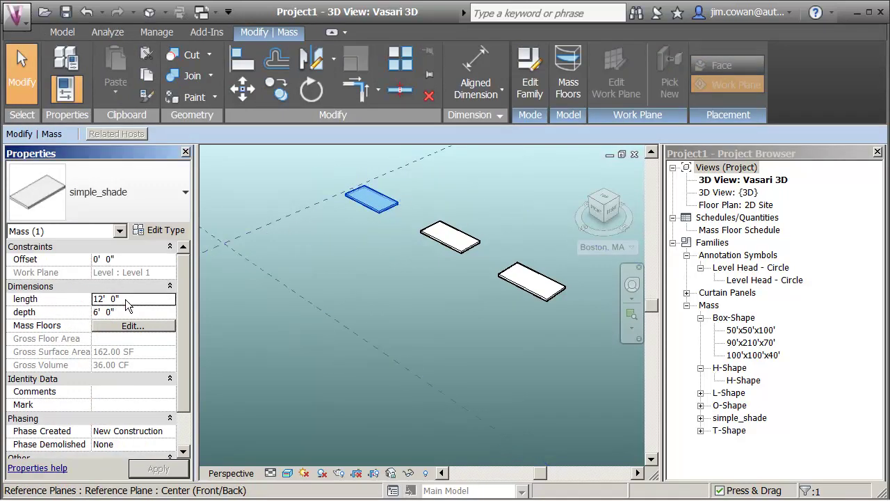
{"action": "type", "text": "15"}
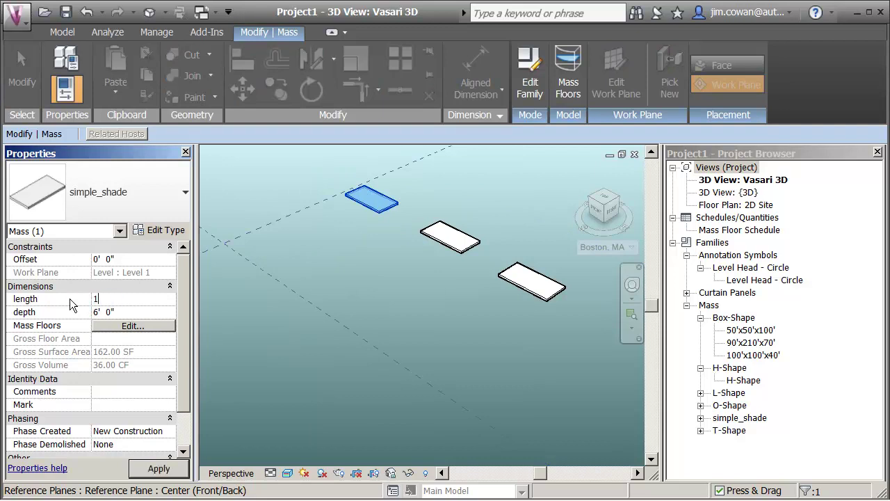
{"action": "left_click", "coordinate": [173, 471]}
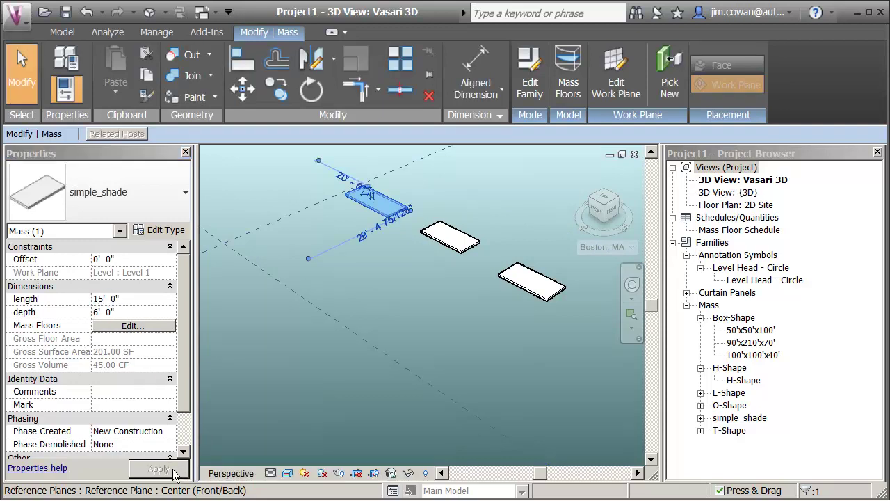
Set the middle shade's depth to 4'
{"action": "left_click", "coordinate": [446, 251]}
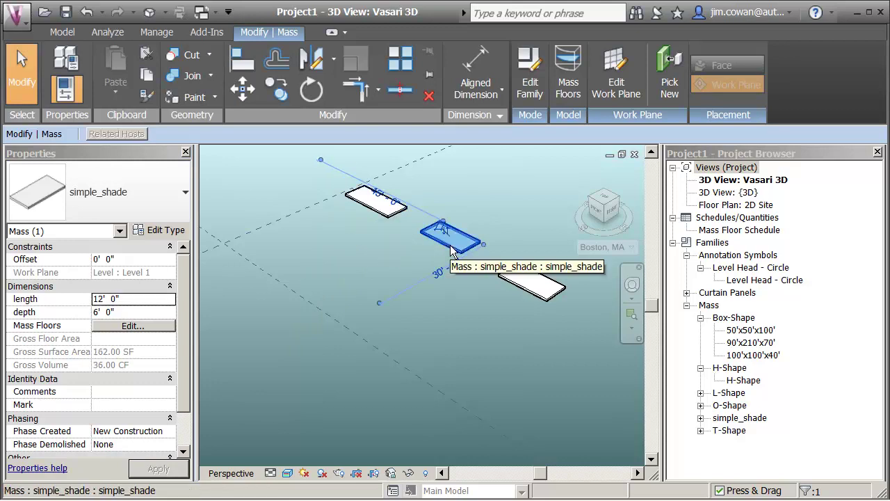
{"action": "left_click", "coordinate": [126, 311]}
{"action": "type", "text": "4"}
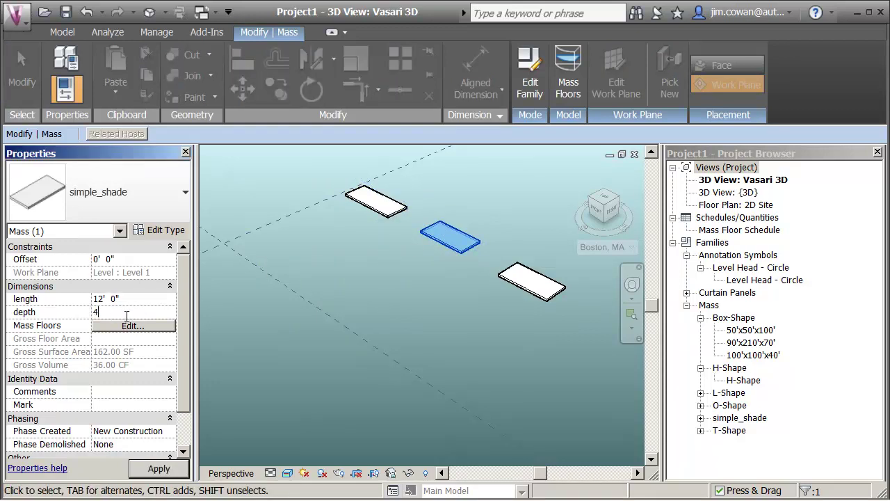
{"action": "left_click", "coordinate": [170, 470]}
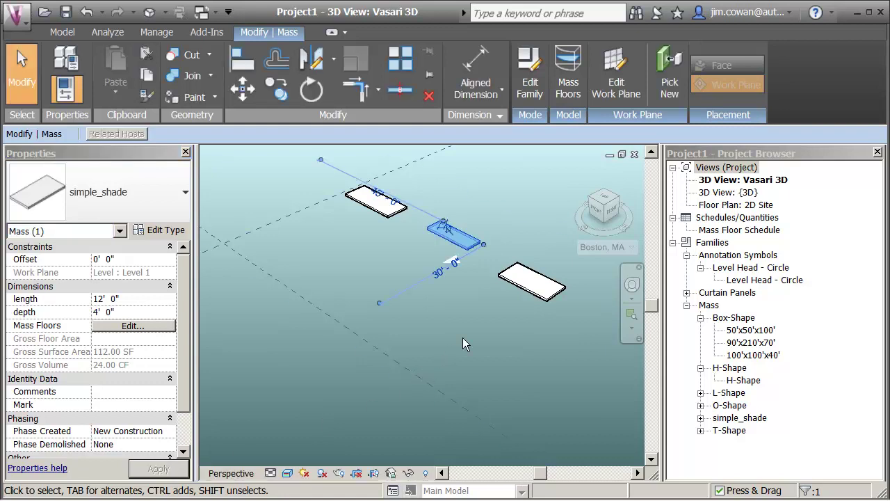
Set the third shade's depth to 1' and clear the selection
{"action": "left_click", "coordinate": [527, 296]}
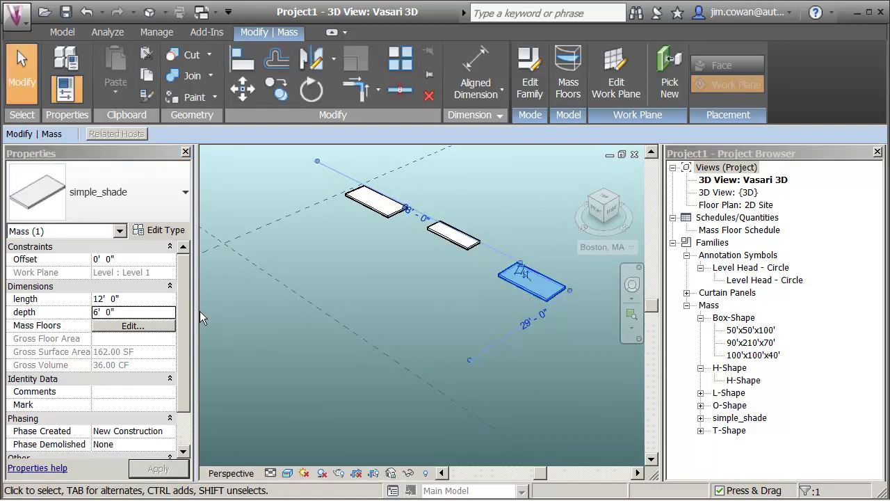
{"action": "left_click", "coordinate": [138, 312]}
{"action": "type", "text": "1"}
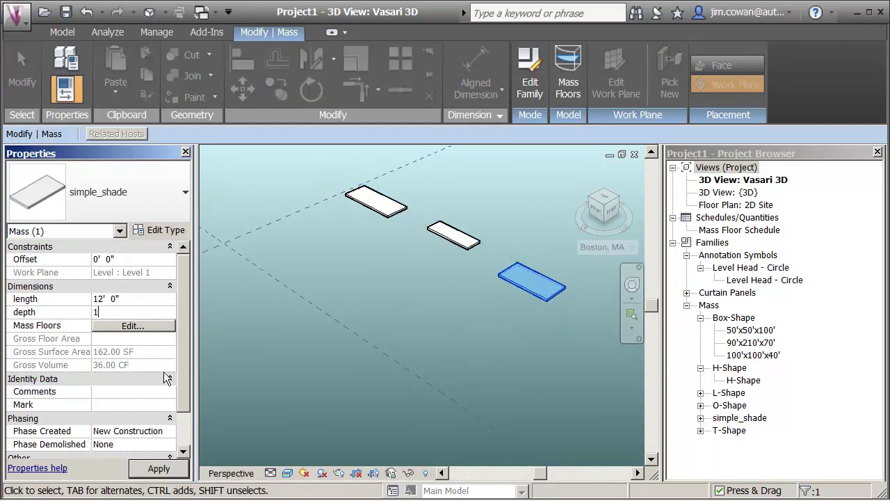
{"action": "key", "text": "Escape"}
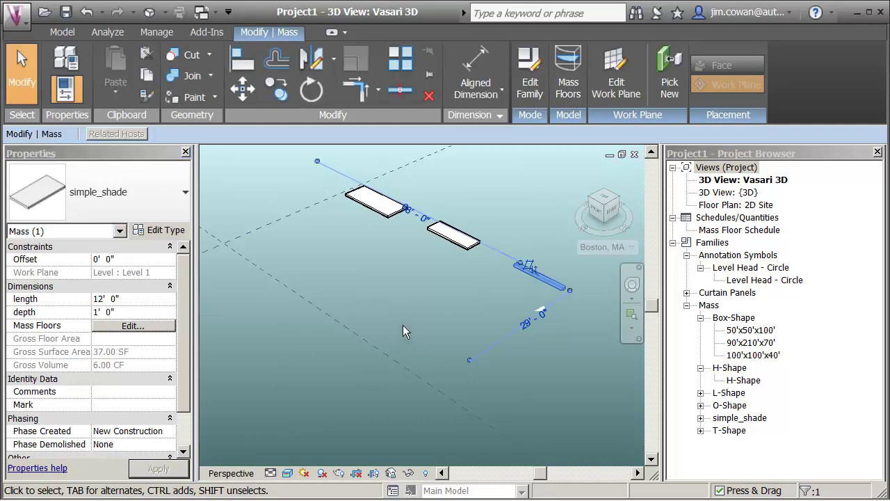
{"action": "left_click_drag", "start_coordinate": [381, 326], "coordinate": [413, 300]}
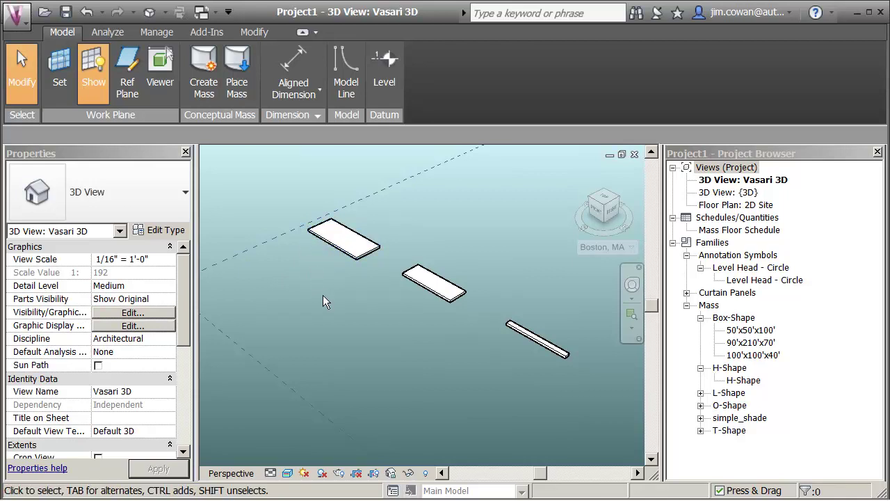
{"action": "mouse_move", "coordinate": [365, 311]}
{"action": "middle_mouse_down"}
{"action": "mouse_move", "coordinate": [364, 299]}
{"action": "mouse_move", "coordinate": [413, 320]}
{"action": "mouse_move", "coordinate": [342, 306]}
{"action": "mouse_move", "coordinate": [370, 311]}
{"action": "middle_mouse_up"}
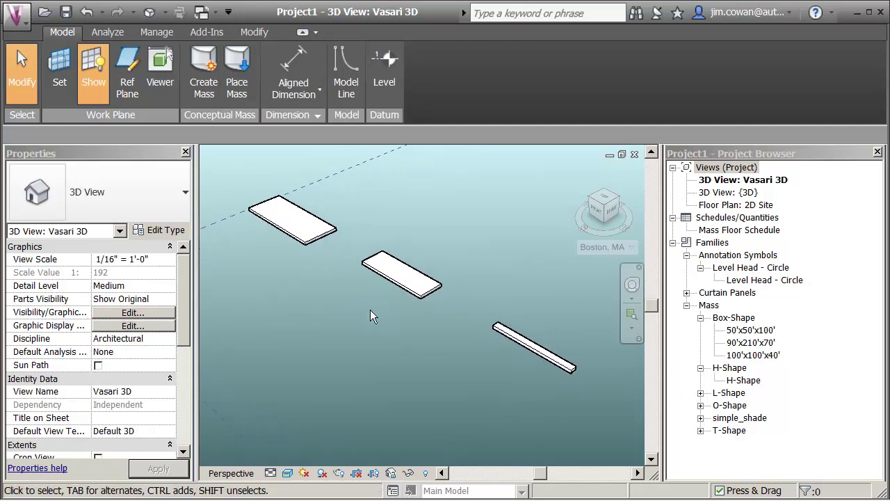